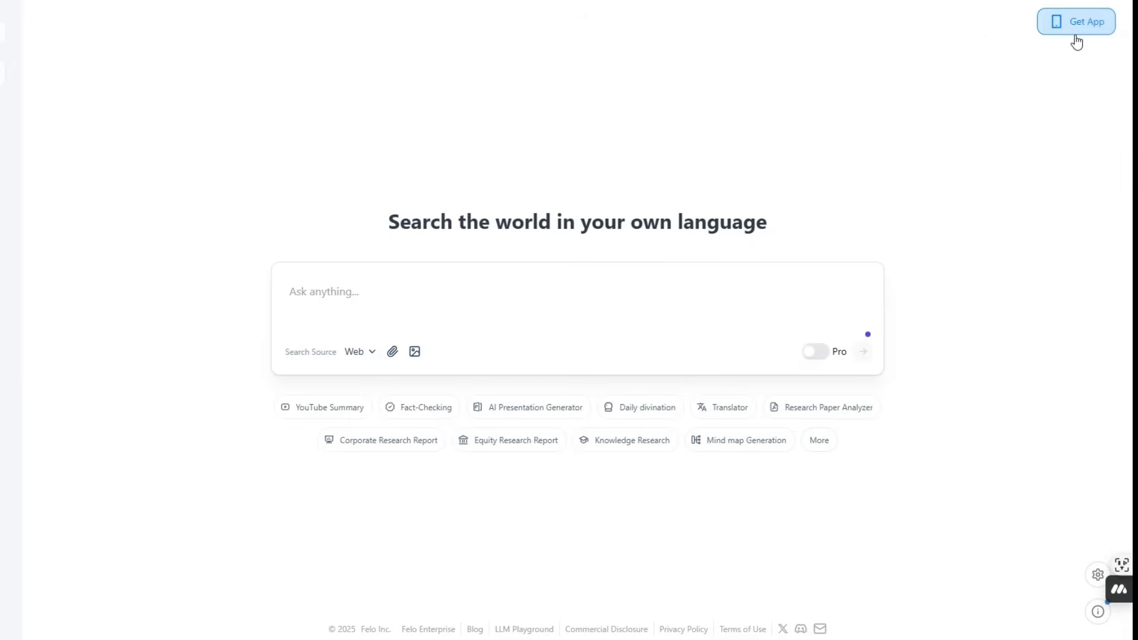
- Run a Web search for "أهمية وكلاء الذكاء الاصطناعي في تطوير البرمجيات"
{"action": "mouse_move", "coordinate": [1077, 40]}
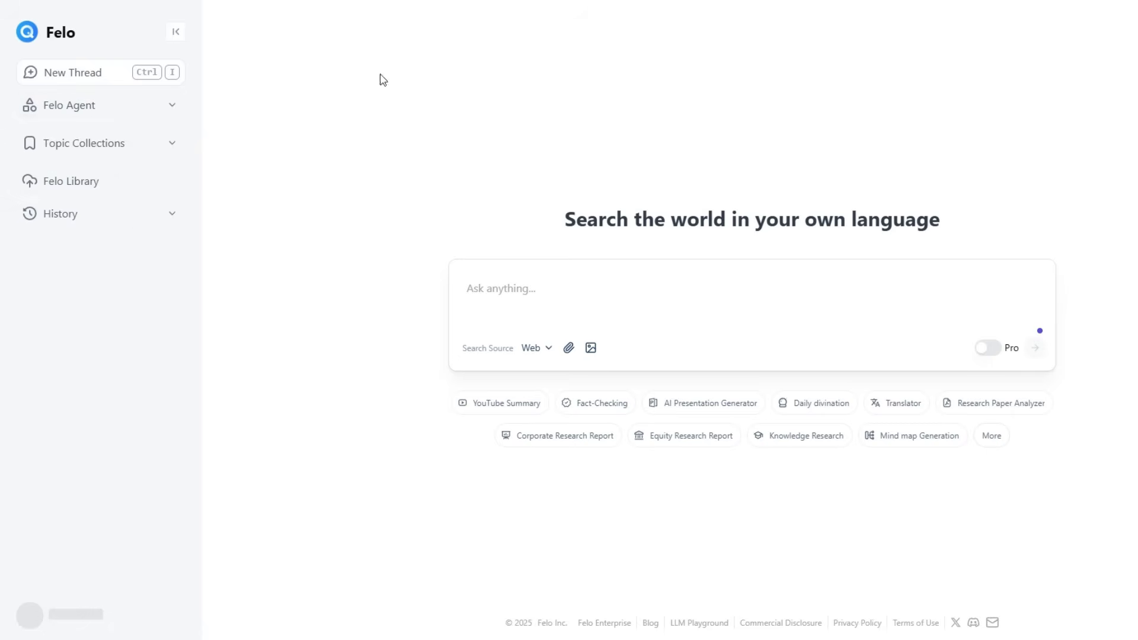
{"action": "left_click", "coordinate": [519, 291]}
{"action": "type", "text": "أهمية"}
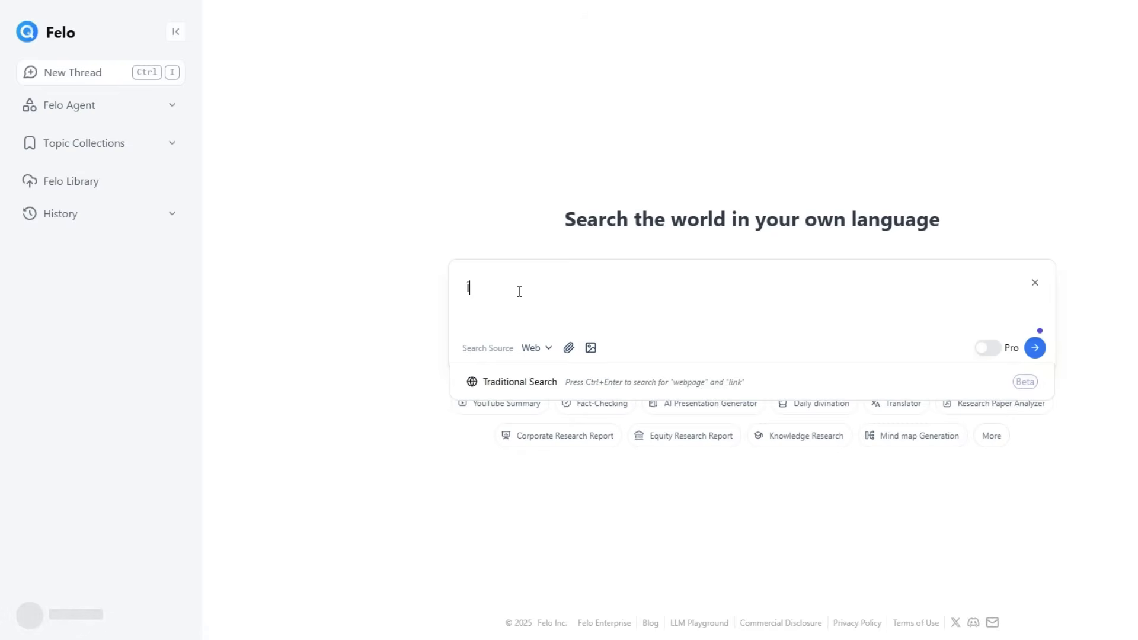
{"action": "type", "text": " وكلاء ال"}
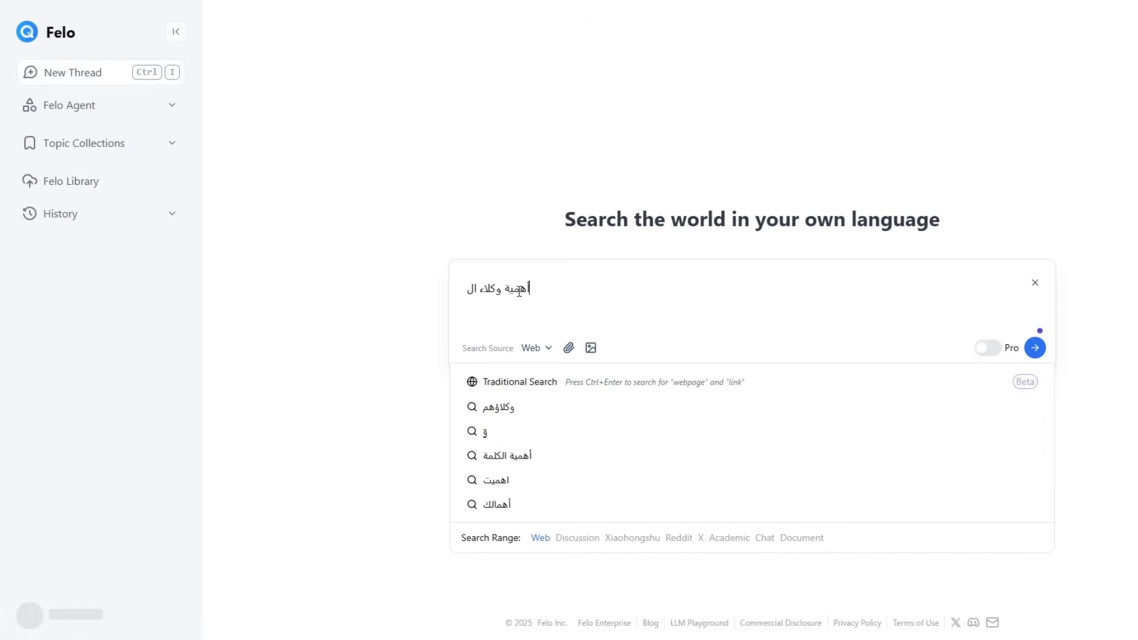
{"action": "type", "text": "ذكاء الاص"}
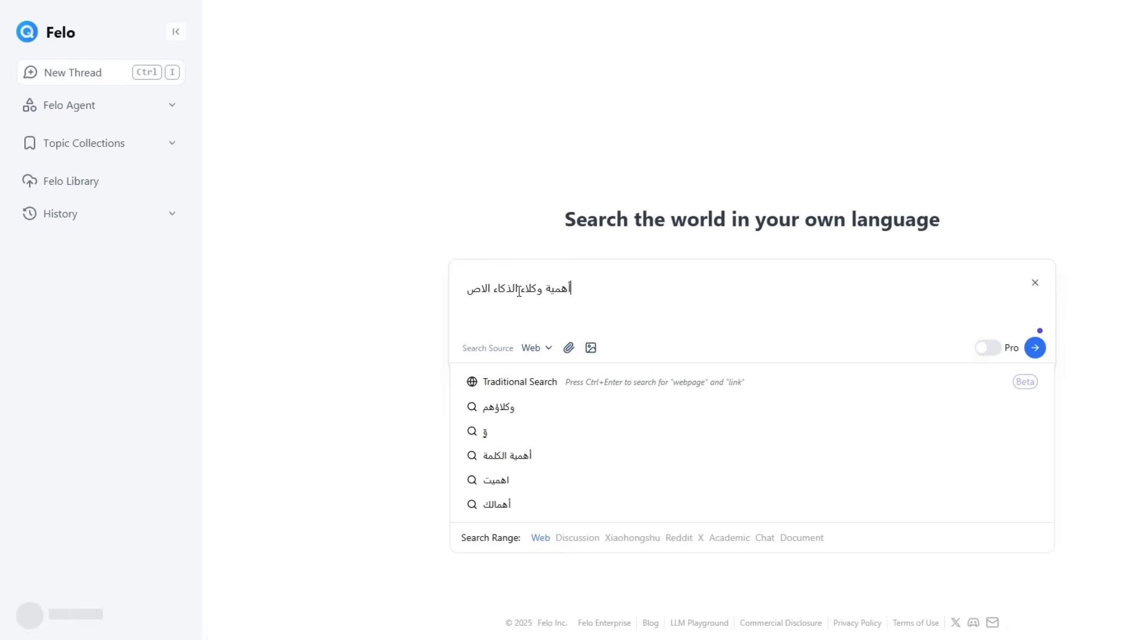
{"action": "type", "text": "طناعي في"}
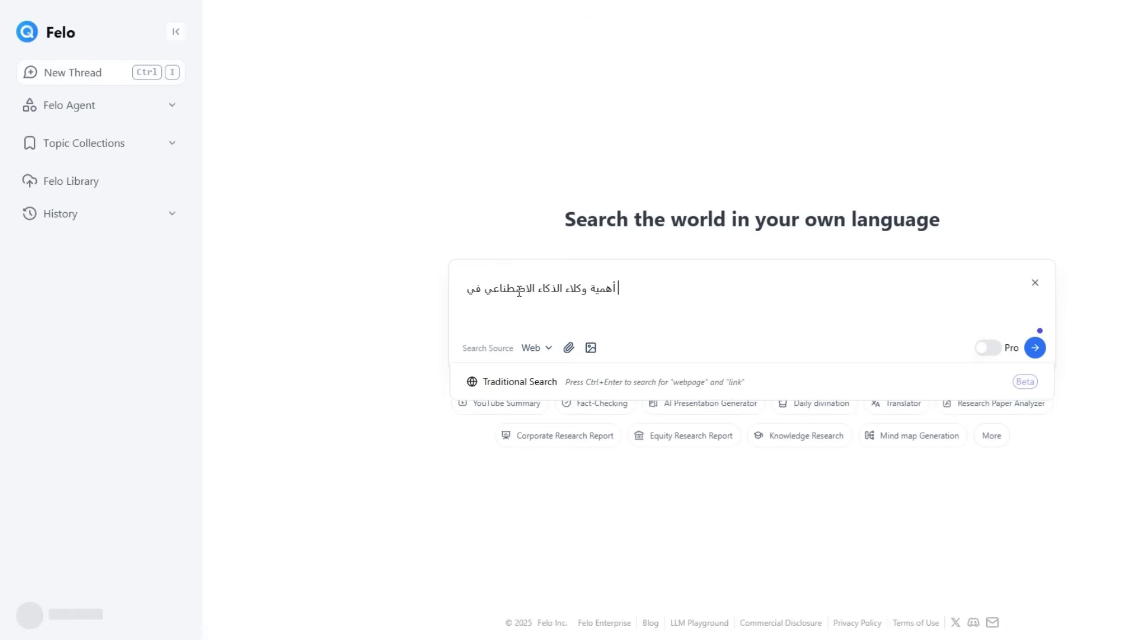
{"action": "type", "text": " تطوير ا"}
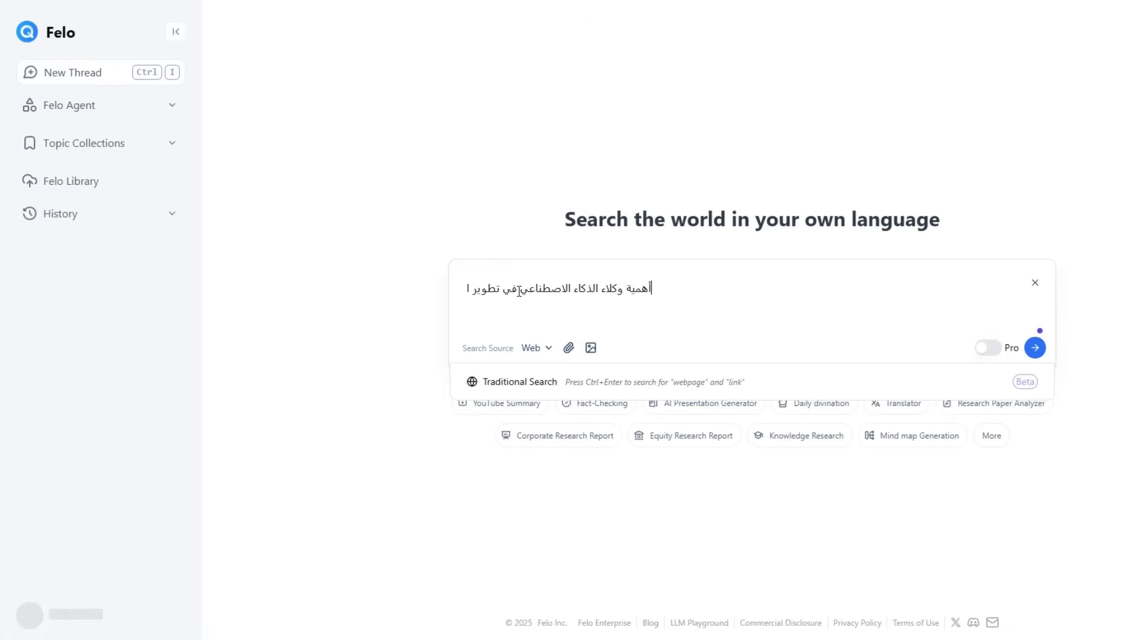
{"action": "type", "text": "لبرمجيات"}
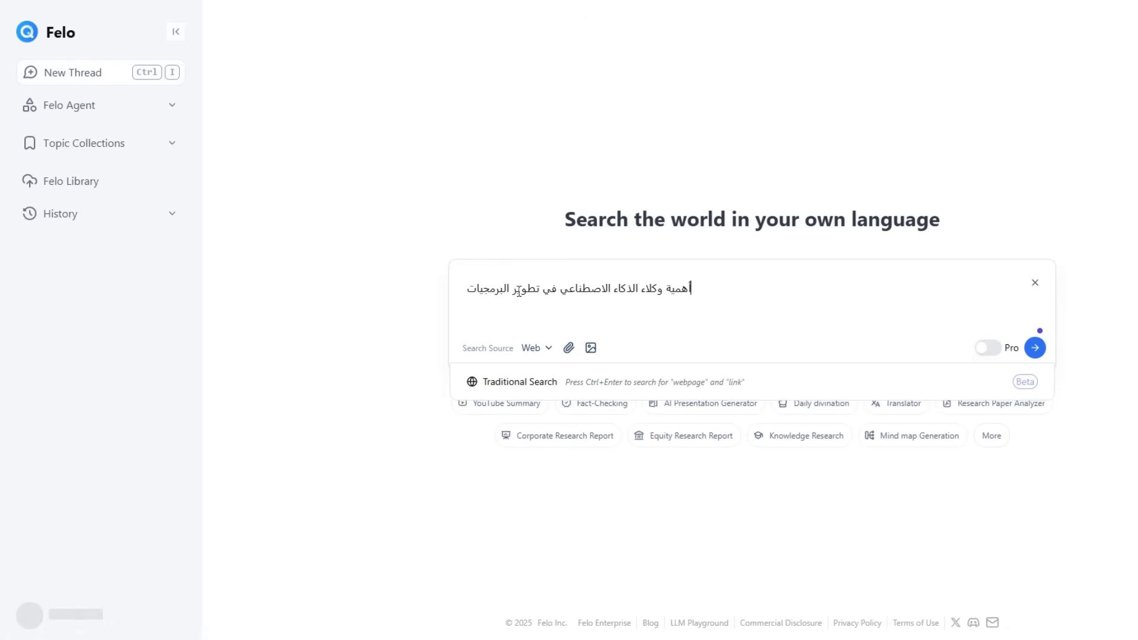
{"action": "left_click", "coordinate": [547, 354]}
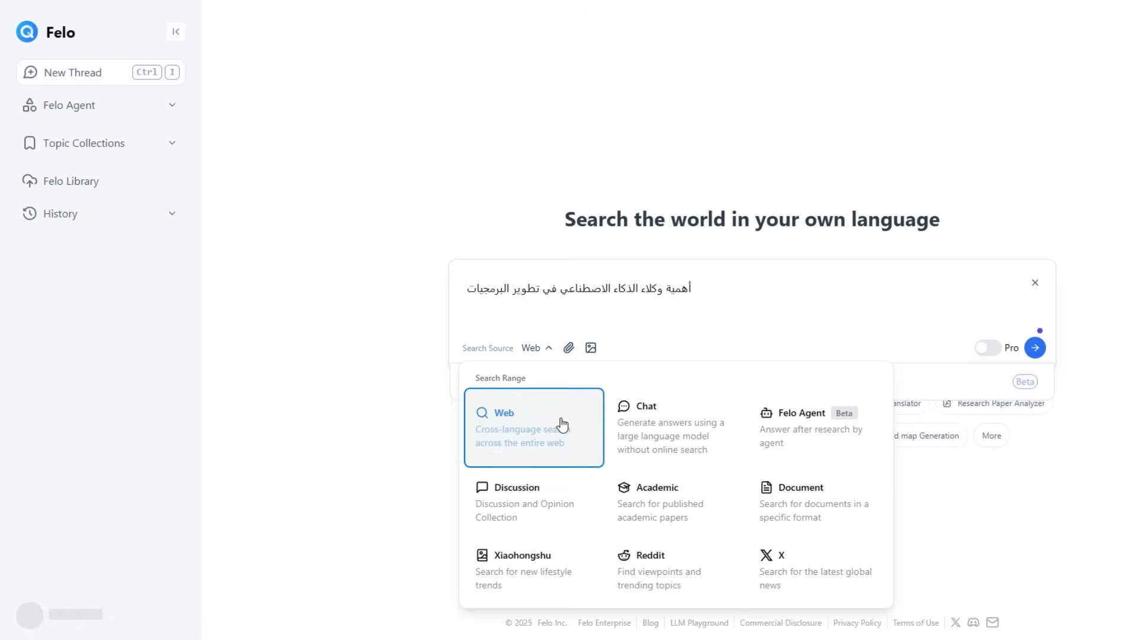
{"action": "left_click", "coordinate": [730, 327]}
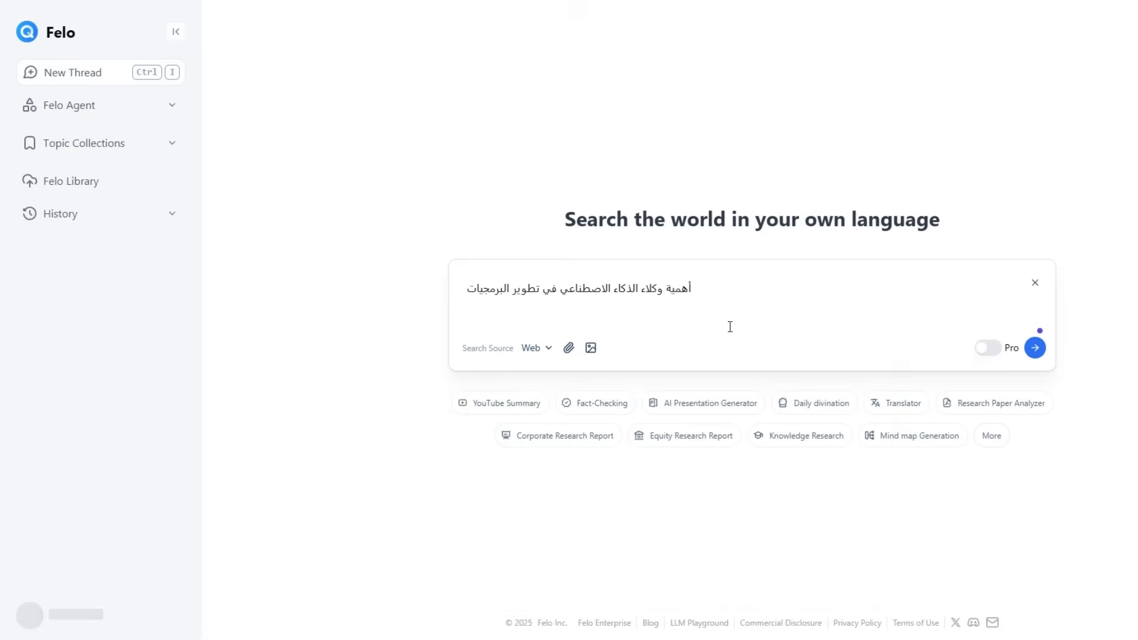
{"action": "left_click", "coordinate": [1037, 349]}
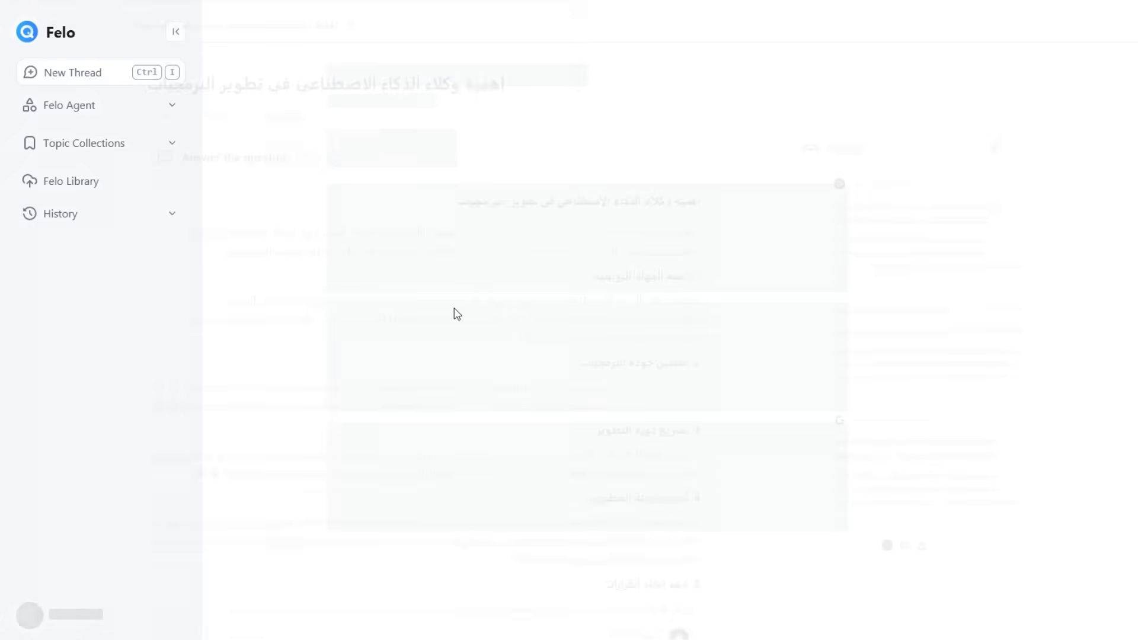
- Read through the answer and ask the related question "كيف يمكن لوكلاء الذكاء الاصطناعي تحسين جودة البرمجيات بشكل ملموس؟"
{"action": "scroll", "coordinate": [611, 311], "scroll_direction": "down", "scroll_amount": 2}
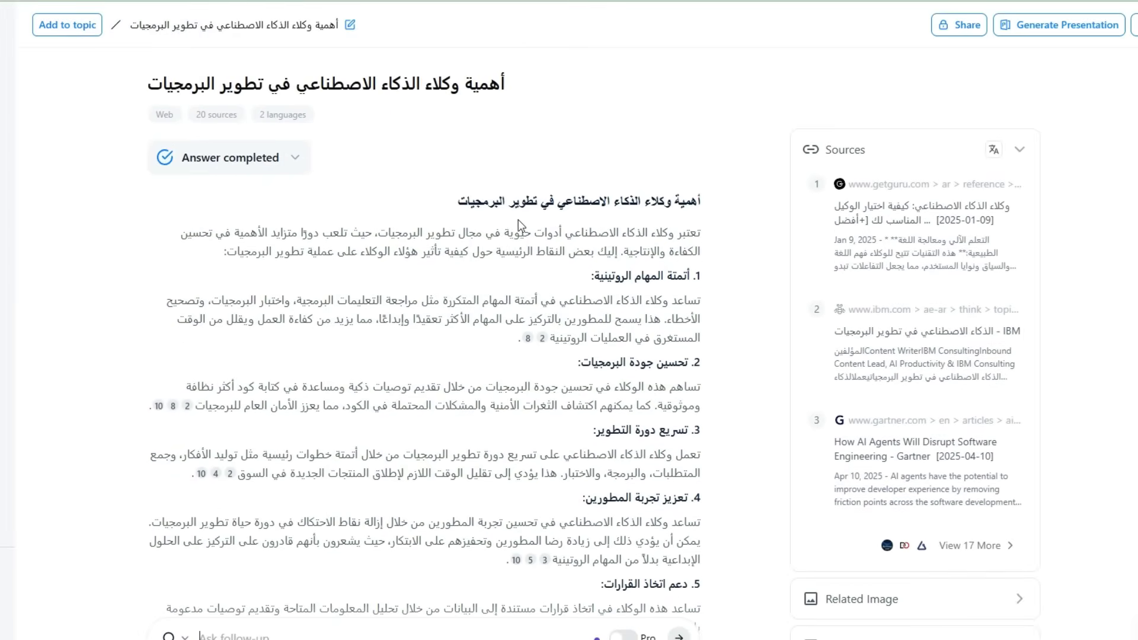
{"action": "scroll", "coordinate": [637, 343], "scroll_direction": "down", "scroll_amount": 4}
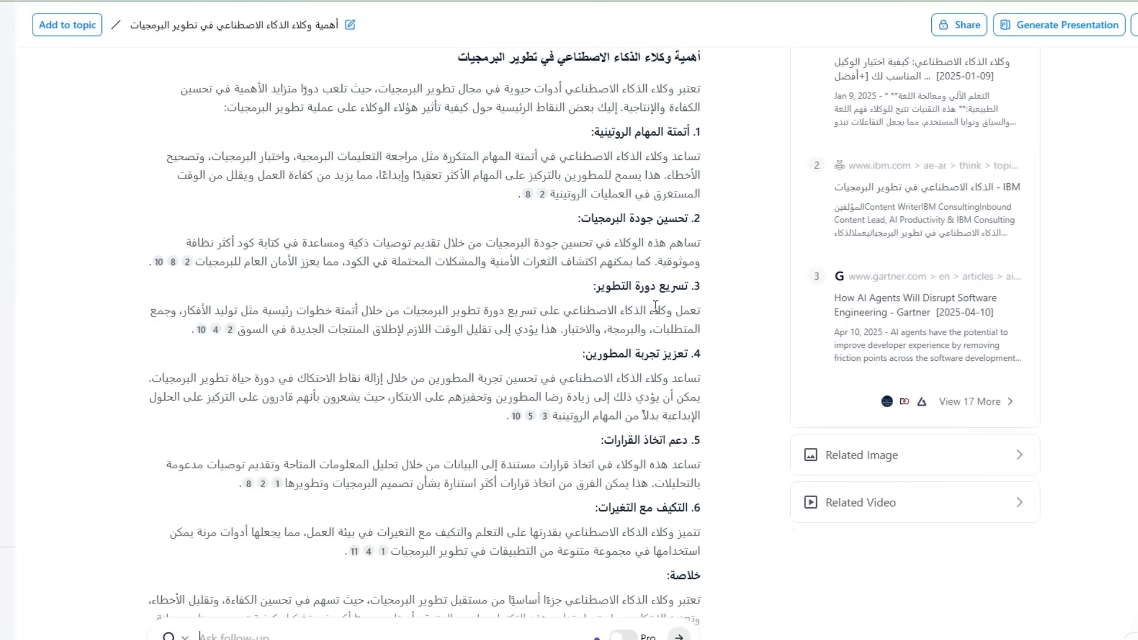
{"action": "scroll", "coordinate": [701, 265], "scroll_direction": "down", "scroll_amount": 10}
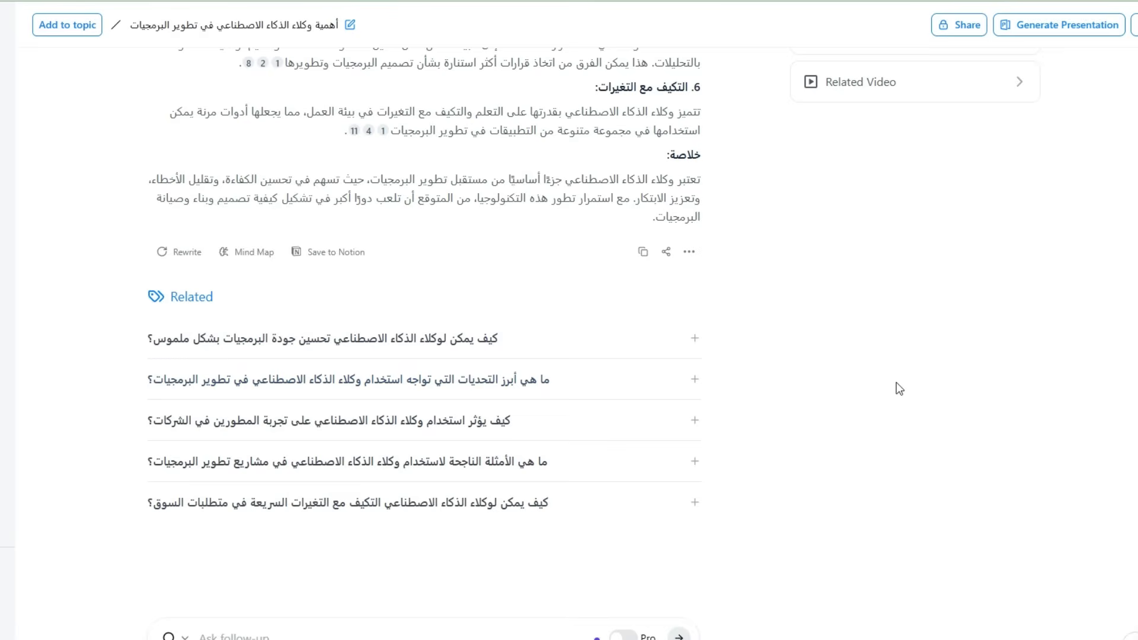
{"action": "left_click", "coordinate": [694, 340]}
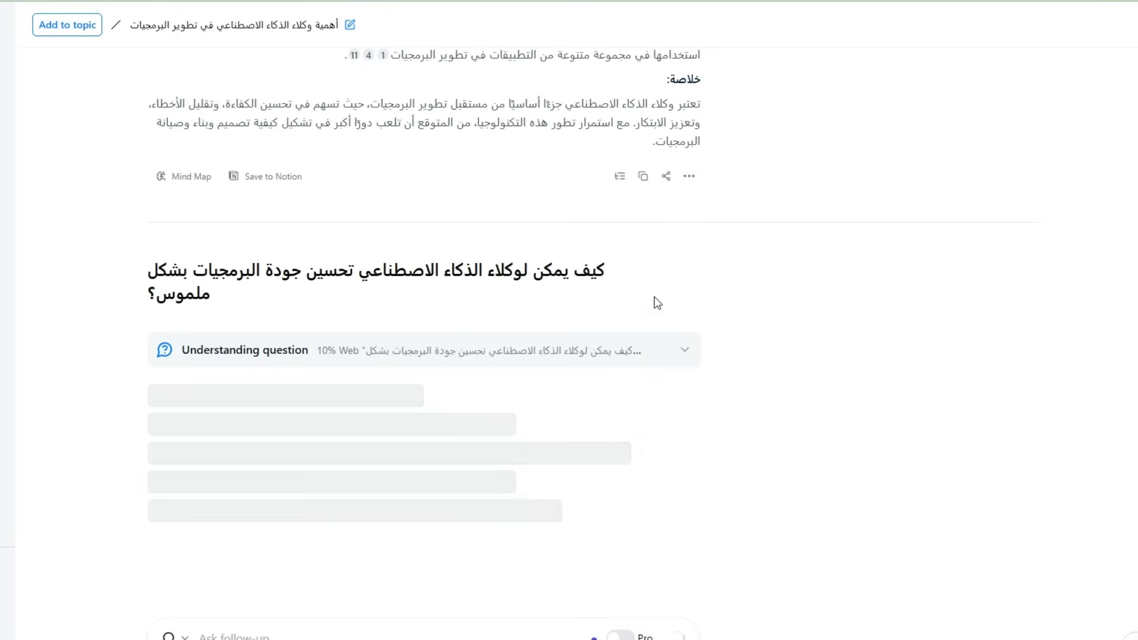
- Go back to the first answer and preview its listed sources
{"action": "scroll", "coordinate": [399, 340], "scroll_direction": "up", "scroll_amount": 7}
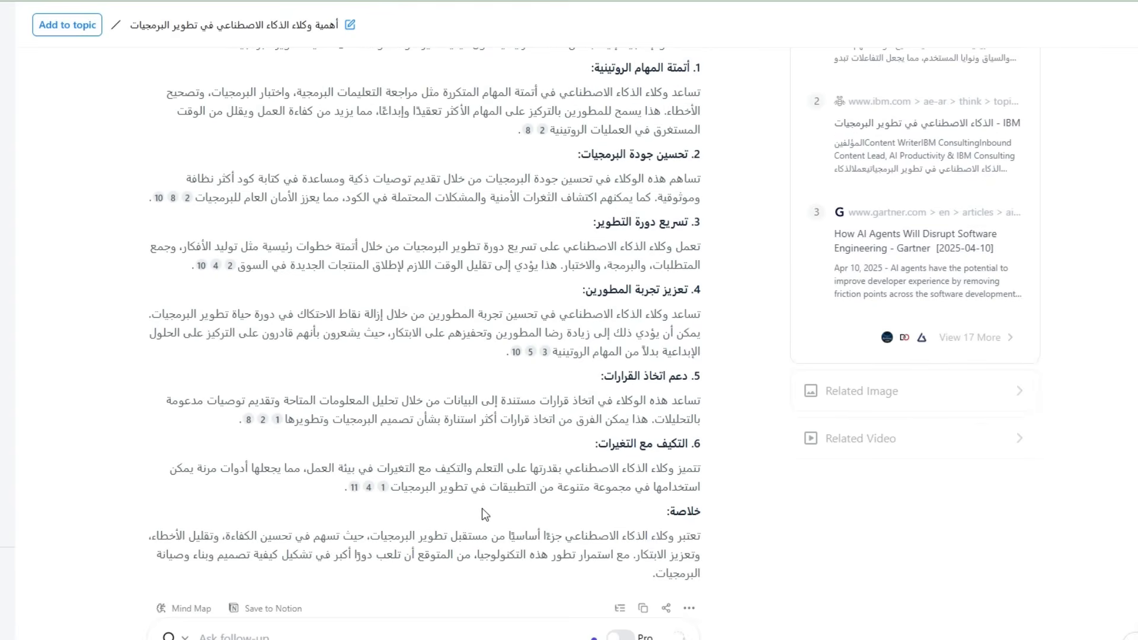
{"action": "scroll", "coordinate": [634, 406], "scroll_direction": "up", "scroll_amount": 4}
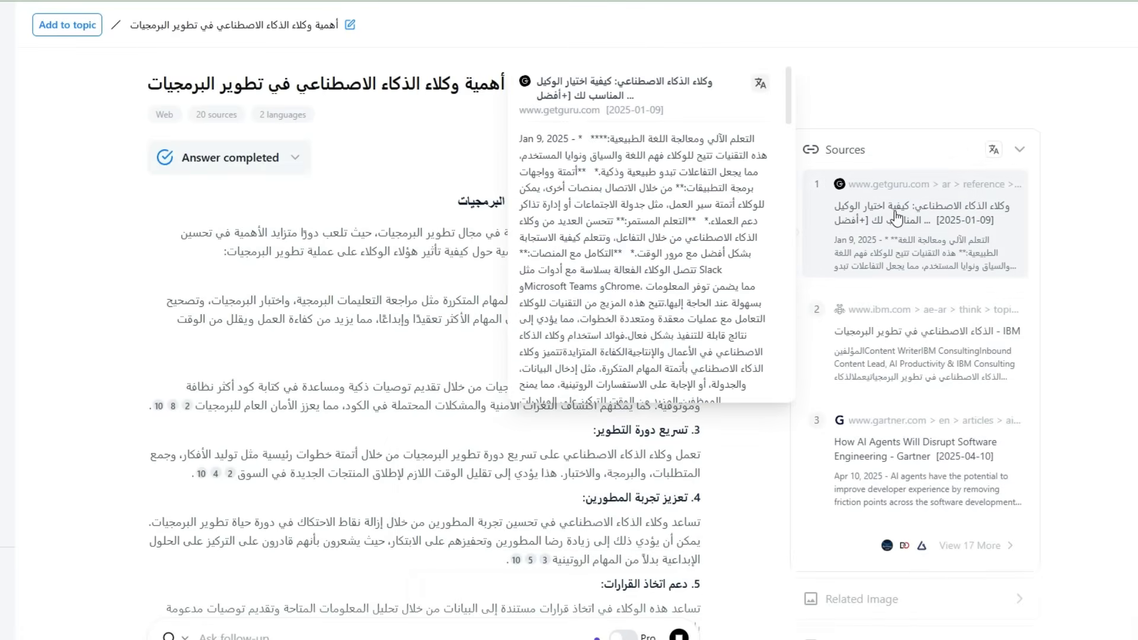
{"action": "mouse_move", "coordinate": [901, 516]}
{"action": "mouse_move", "coordinate": [853, 310]}
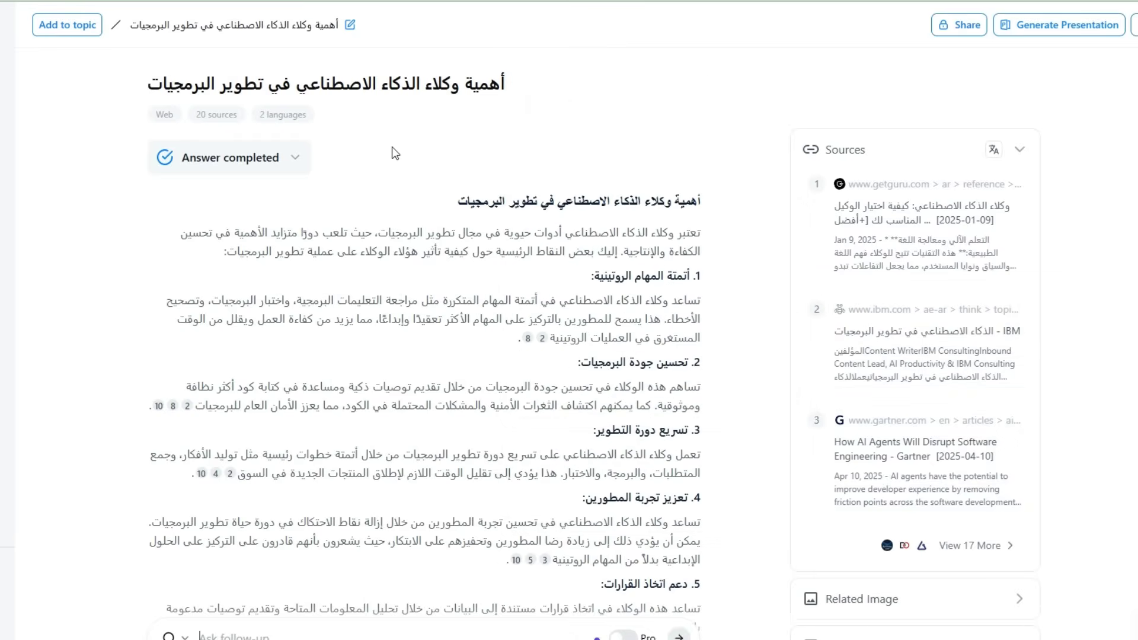
- Expand the first answer's related images, view one enlarged, and close the image viewer
{"action": "scroll", "coordinate": [1014, 393], "scroll_direction": "down", "scroll_amount": 4}
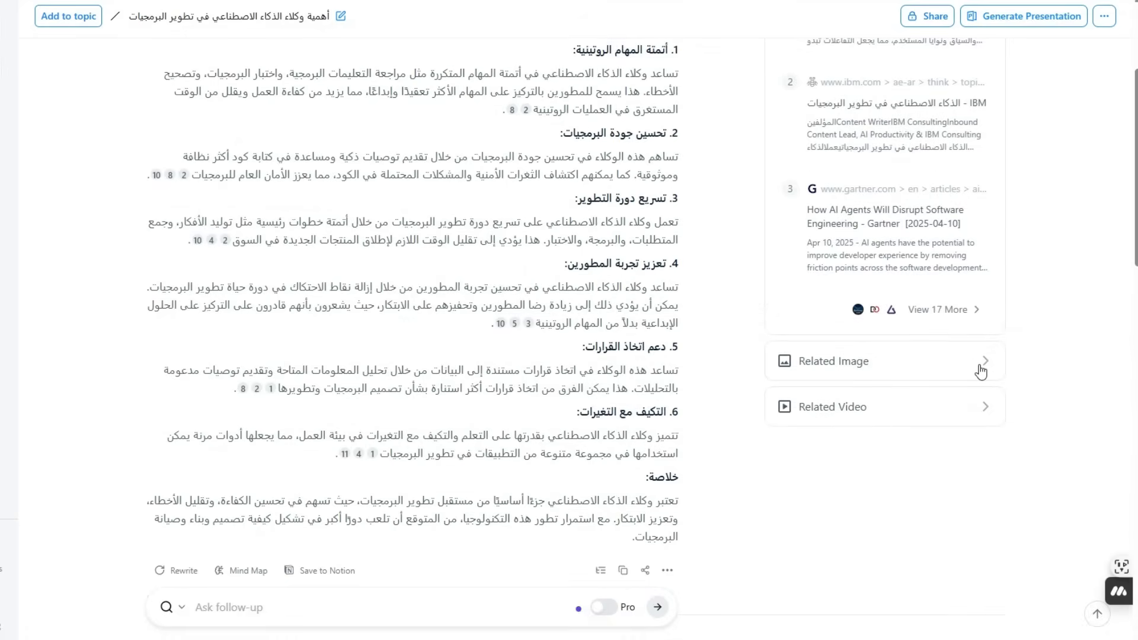
{"action": "left_click", "coordinate": [981, 368]}
{"action": "scroll", "coordinate": [972, 415], "scroll_direction": "down", "scroll_amount": 3}
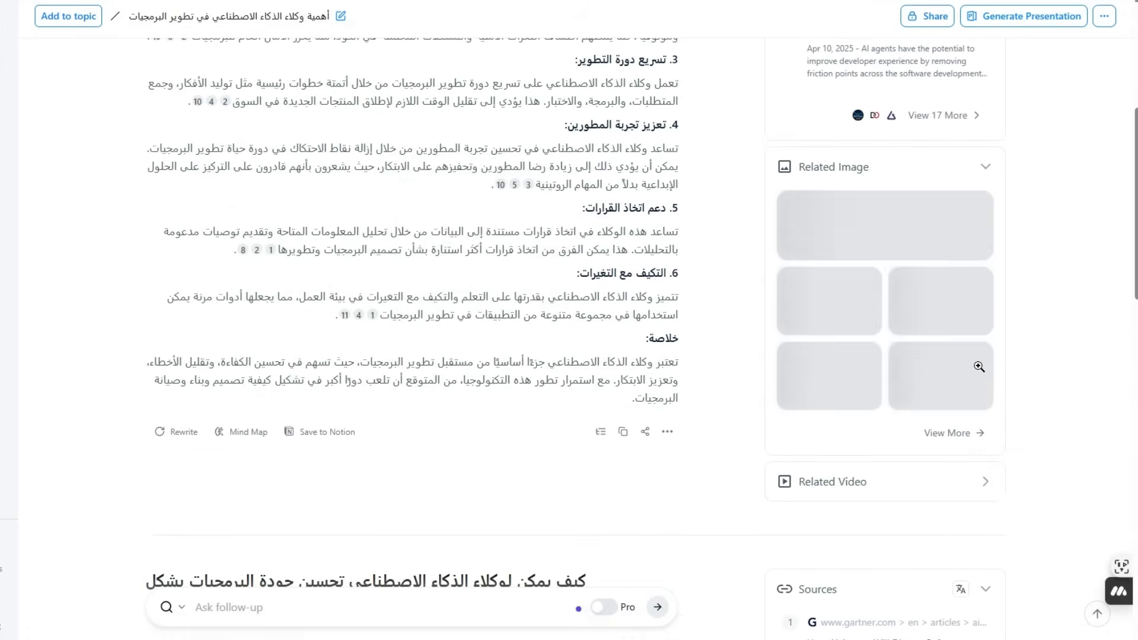
{"action": "left_click", "coordinate": [979, 367]}
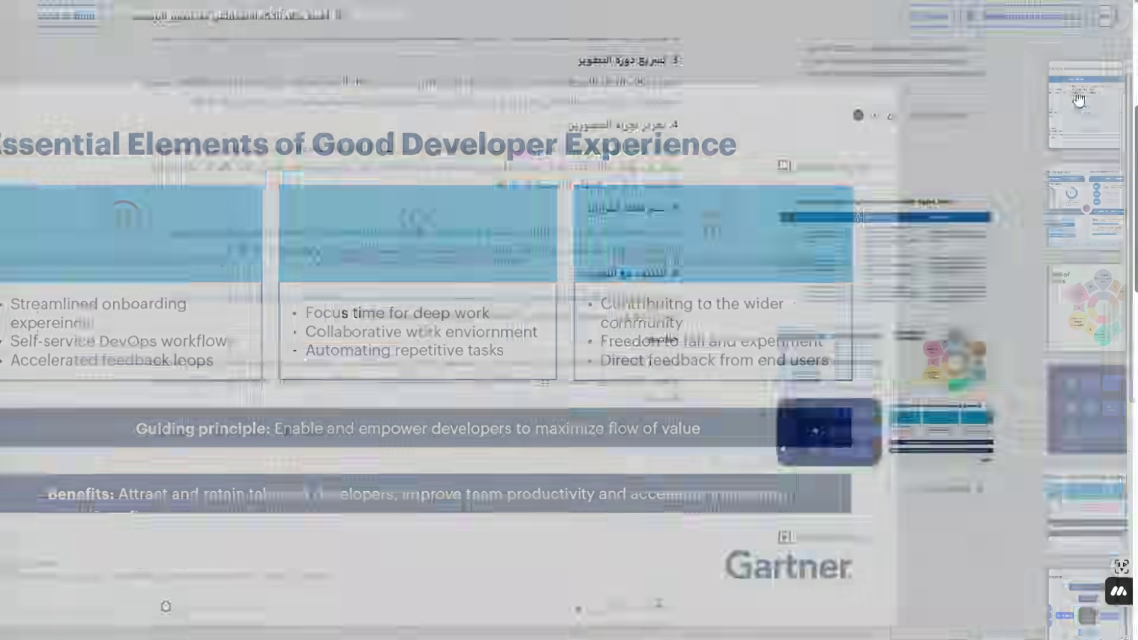
{"action": "left_click", "coordinate": [942, 272]}
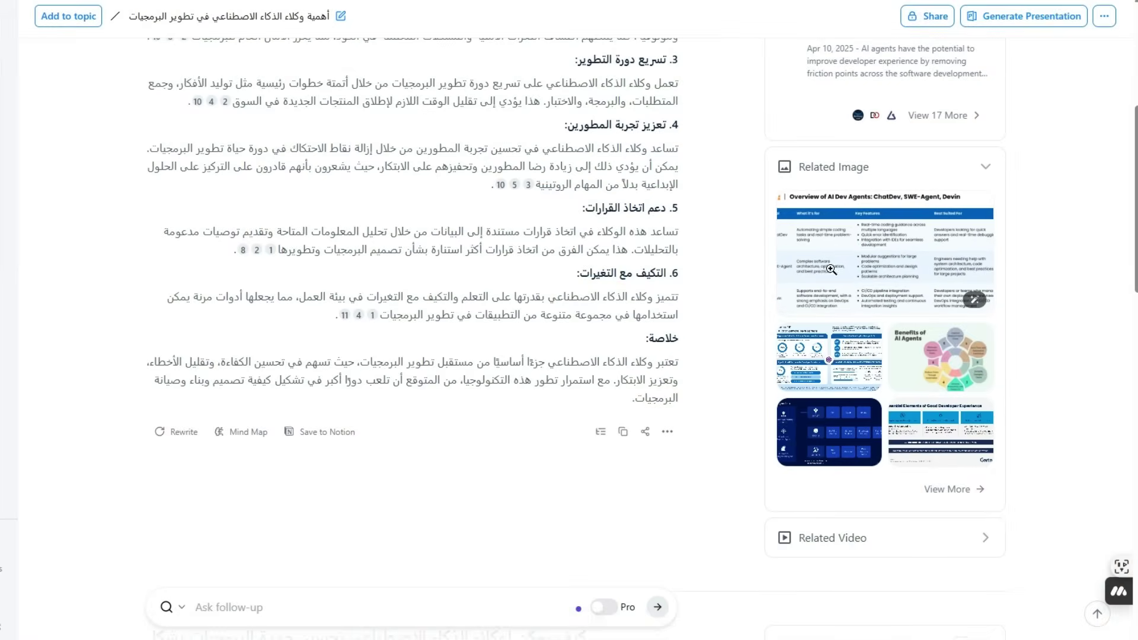
{"action": "scroll", "coordinate": [948, 403], "scroll_direction": "down", "scroll_amount": 3}
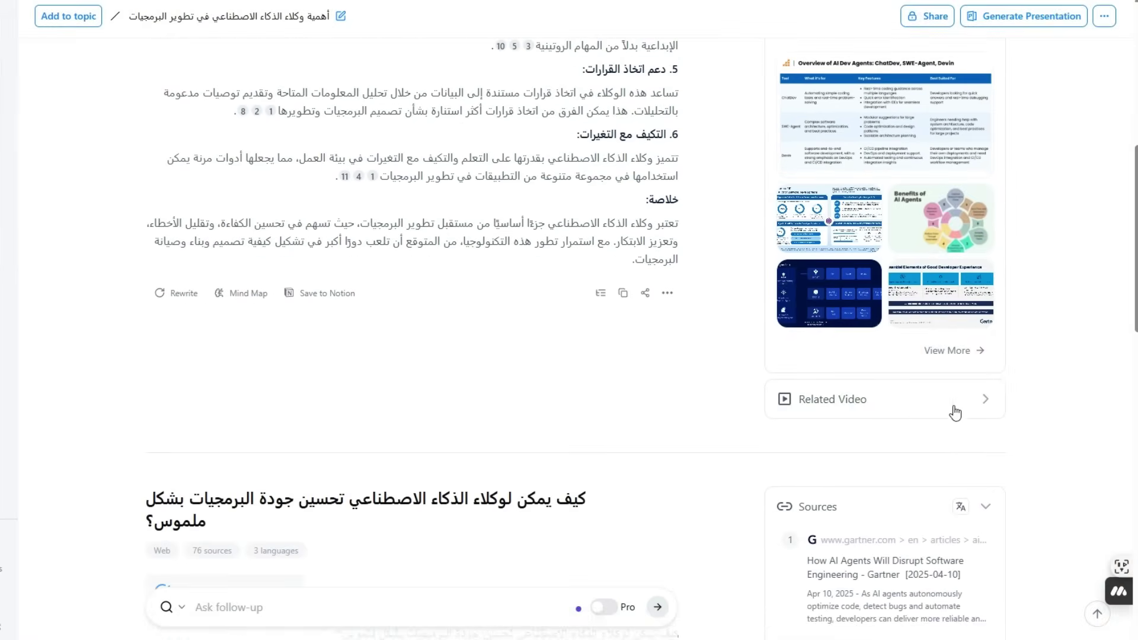
- Expand the first answer's related videos and return to the beginning of the thread
{"action": "left_click", "coordinate": [986, 408]}
{"action": "scroll", "coordinate": [960, 355], "scroll_direction": "down", "scroll_amount": 3}
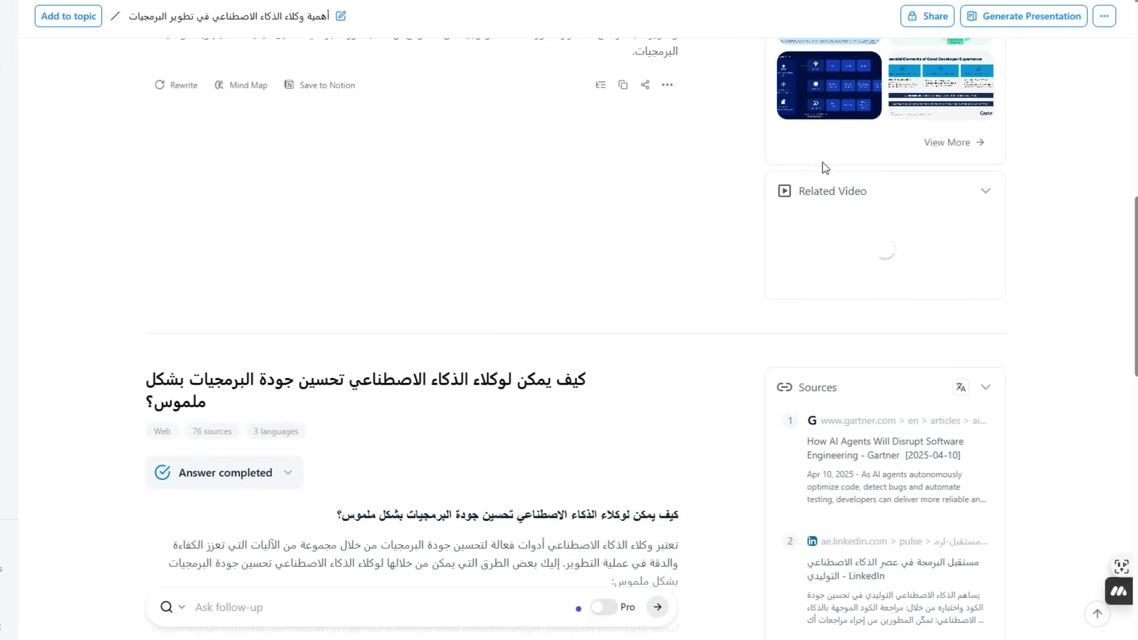
{"action": "scroll", "coordinate": [887, 293], "scroll_direction": "up", "scroll_amount": 3}
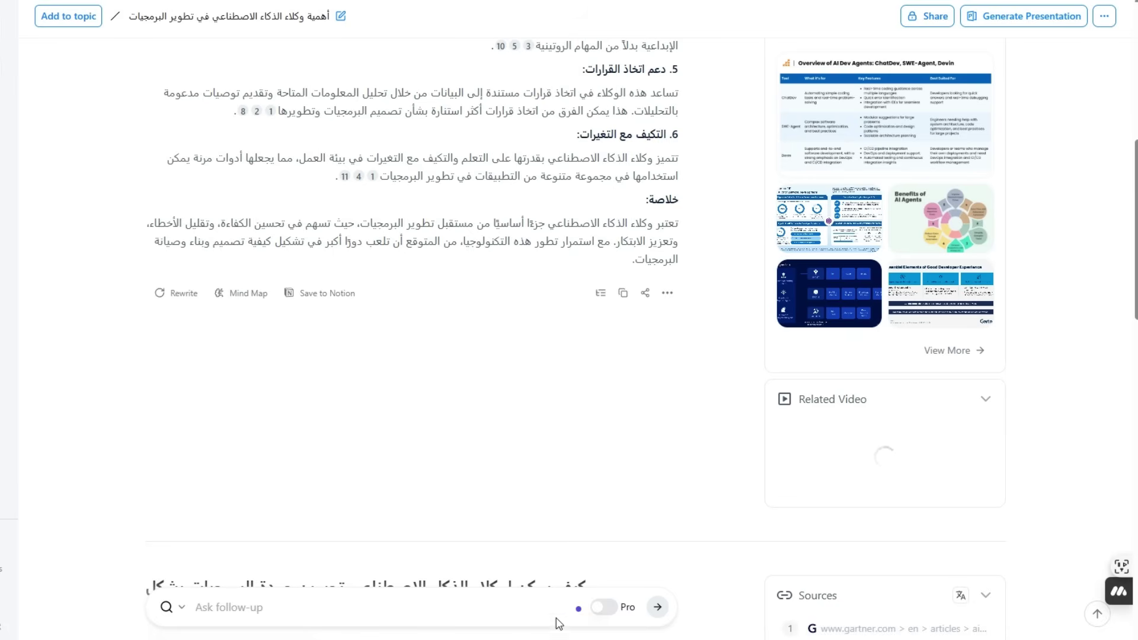
{"action": "scroll", "coordinate": [56, 355], "scroll_direction": "up", "scroll_amount": 10}
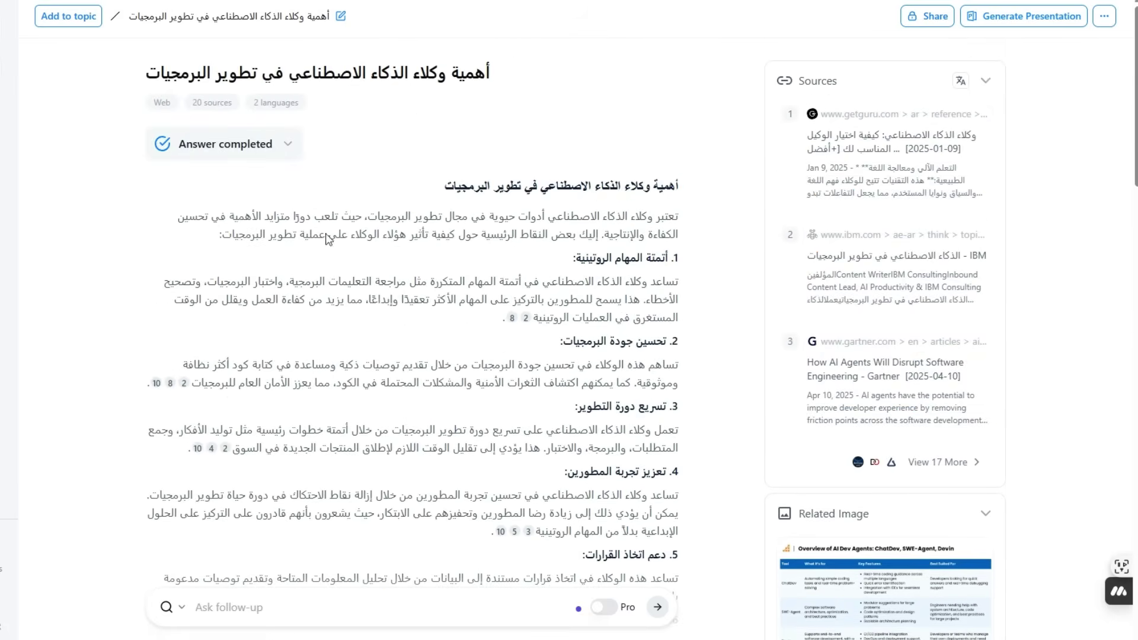
- Select the first question's title text, then open a new question prompt with the search source set to Chat
{"action": "triple_click", "coordinate": [413, 73]}
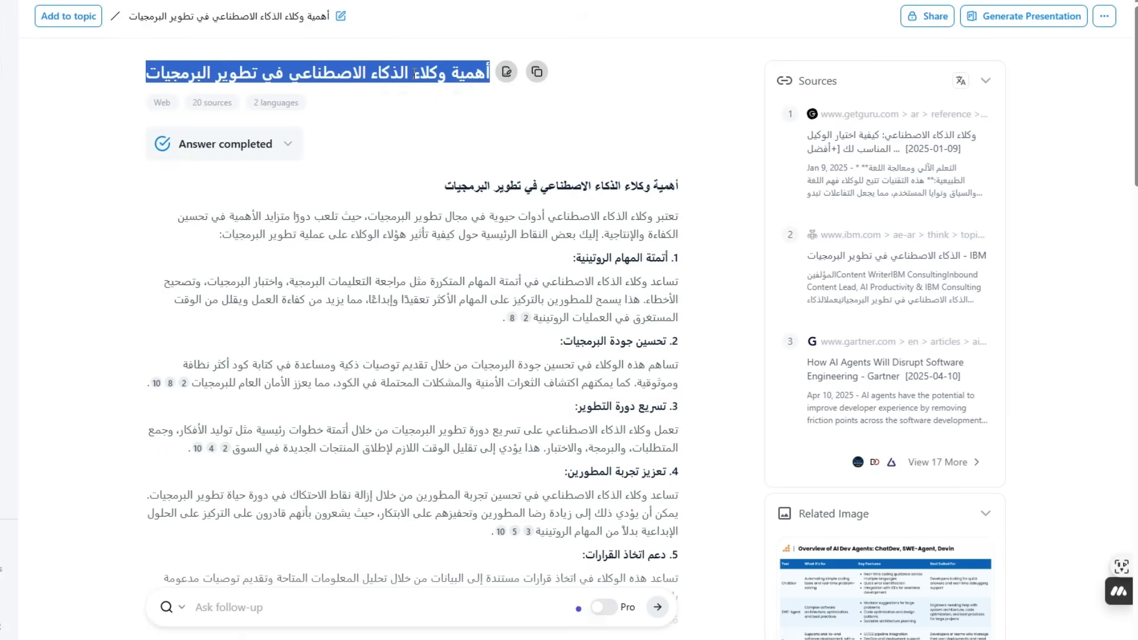
{"action": "left_click", "coordinate": [574, 65]}
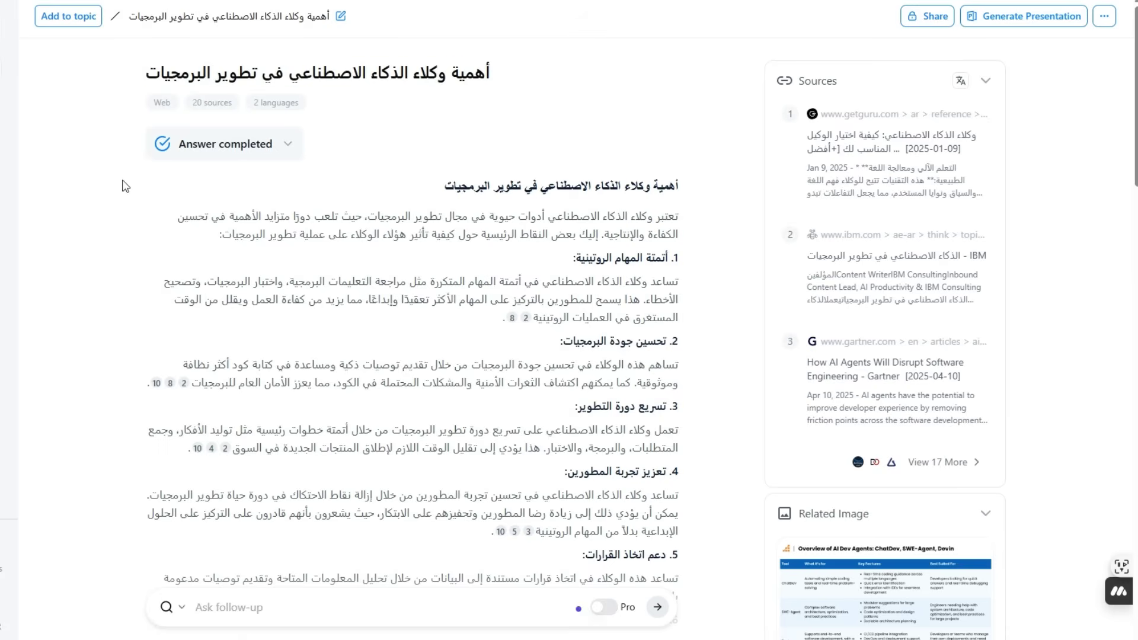
{"action": "key", "text": "ctrl+k"}
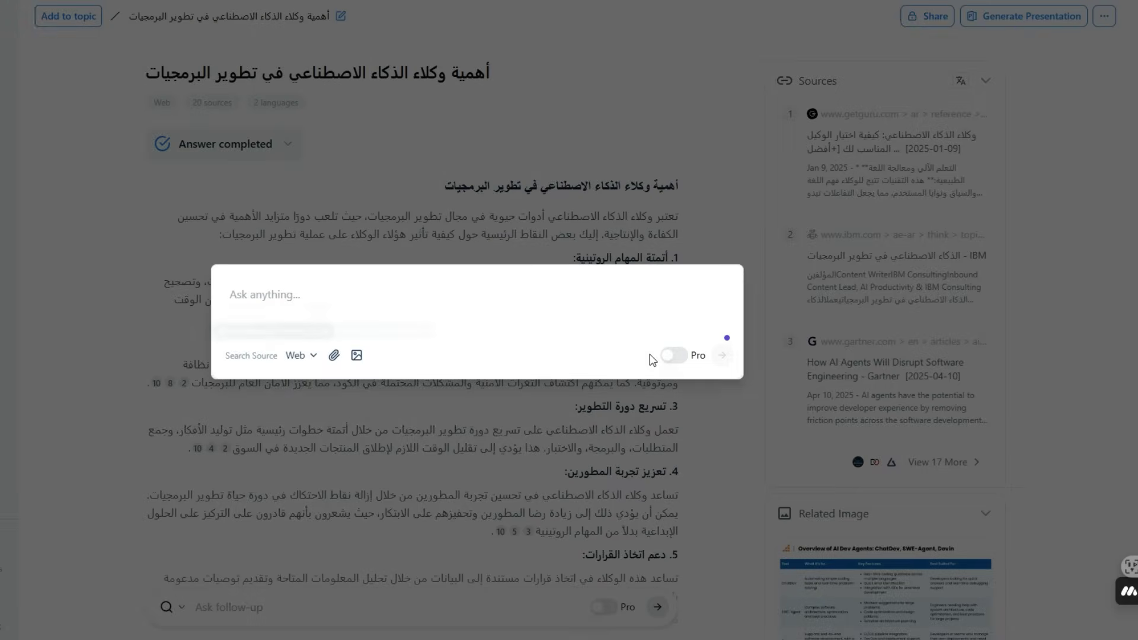
{"action": "left_click", "coordinate": [312, 356]}
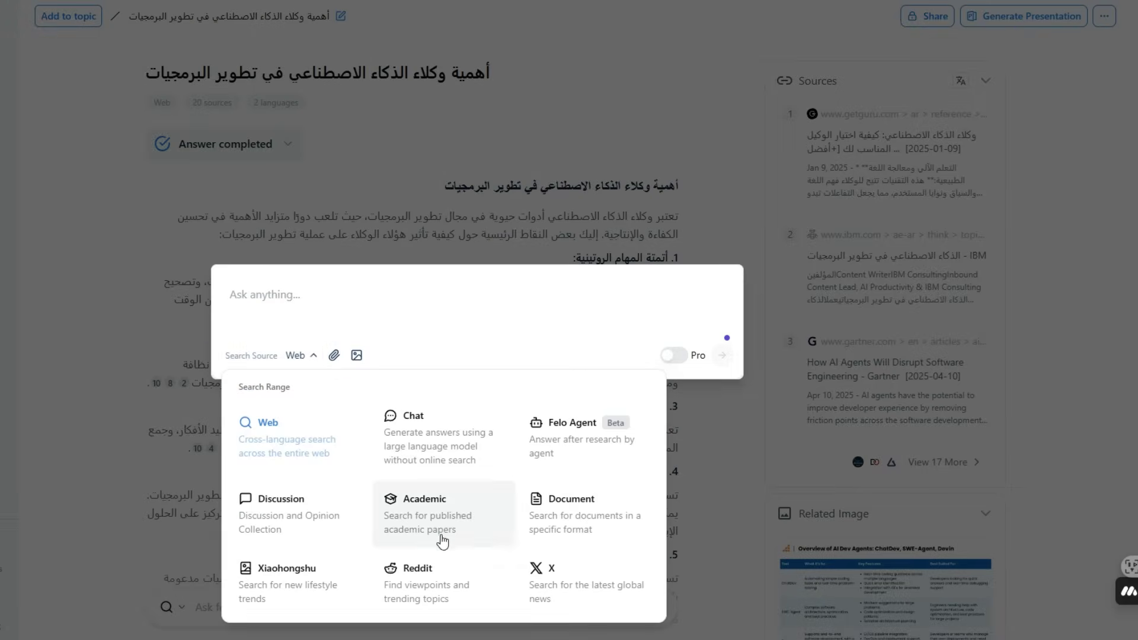
{"action": "left_click", "coordinate": [452, 442]}
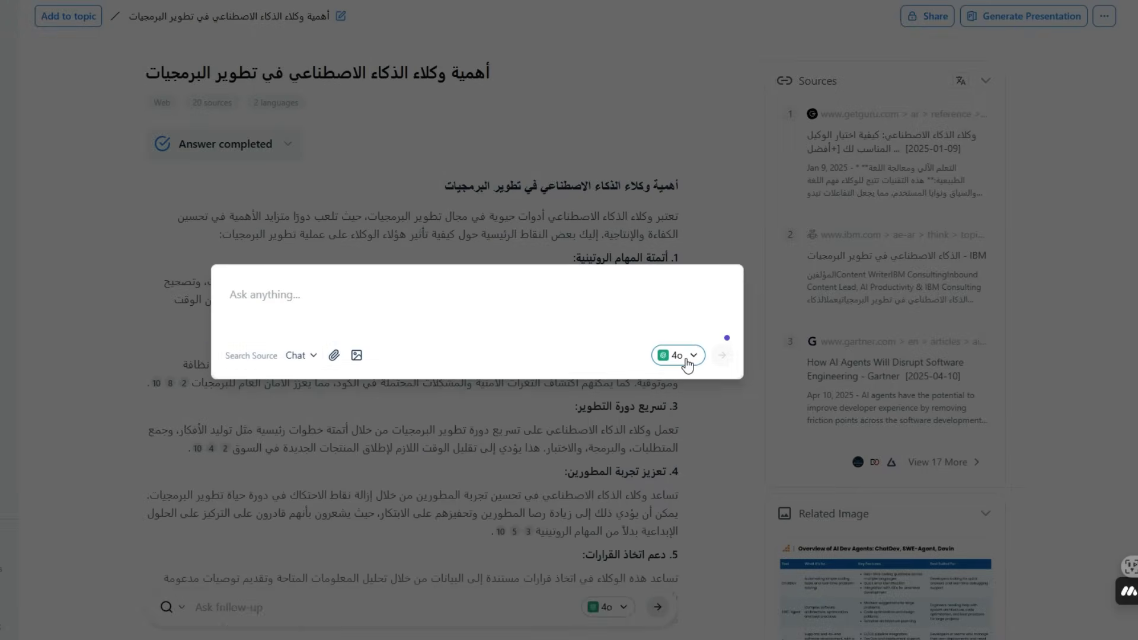
- Try Claude 3.7 Sonnet as the chat model, then switch back to GPT-4o
{"action": "left_click", "coordinate": [682, 363]}
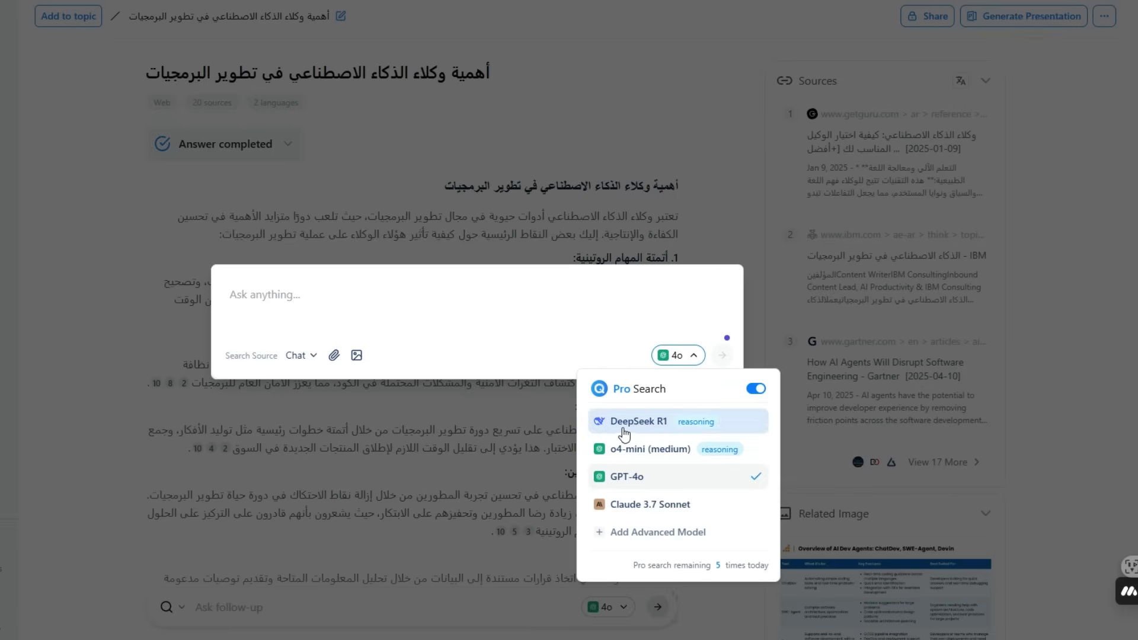
{"action": "left_click", "coordinate": [654, 504]}
{"action": "left_click", "coordinate": [661, 355]}
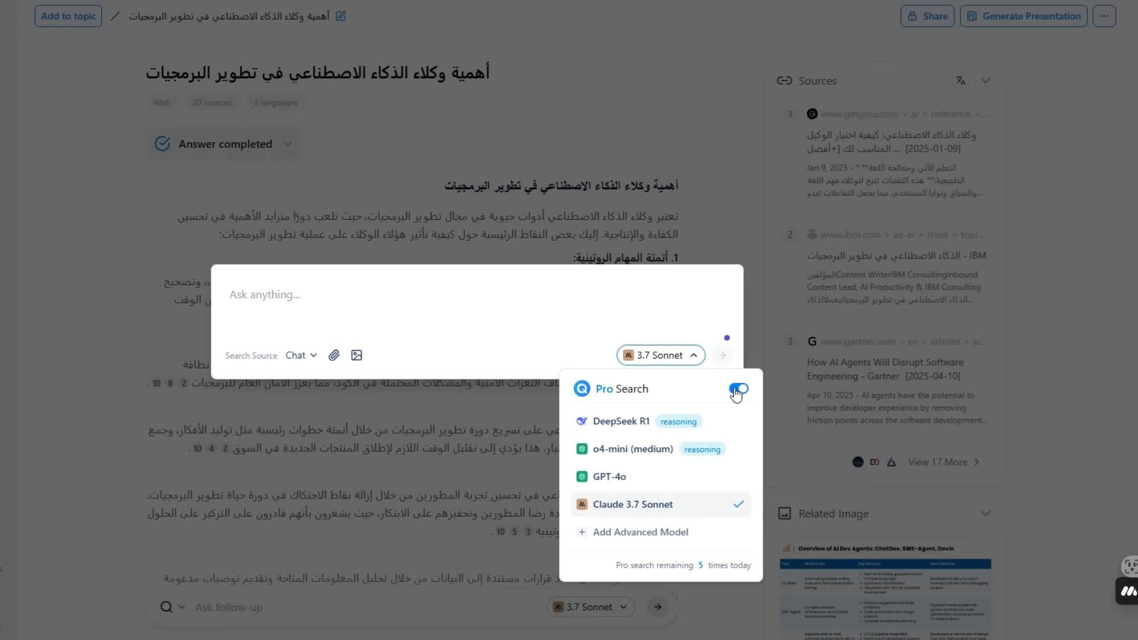
{"action": "left_click", "coordinate": [617, 477]}
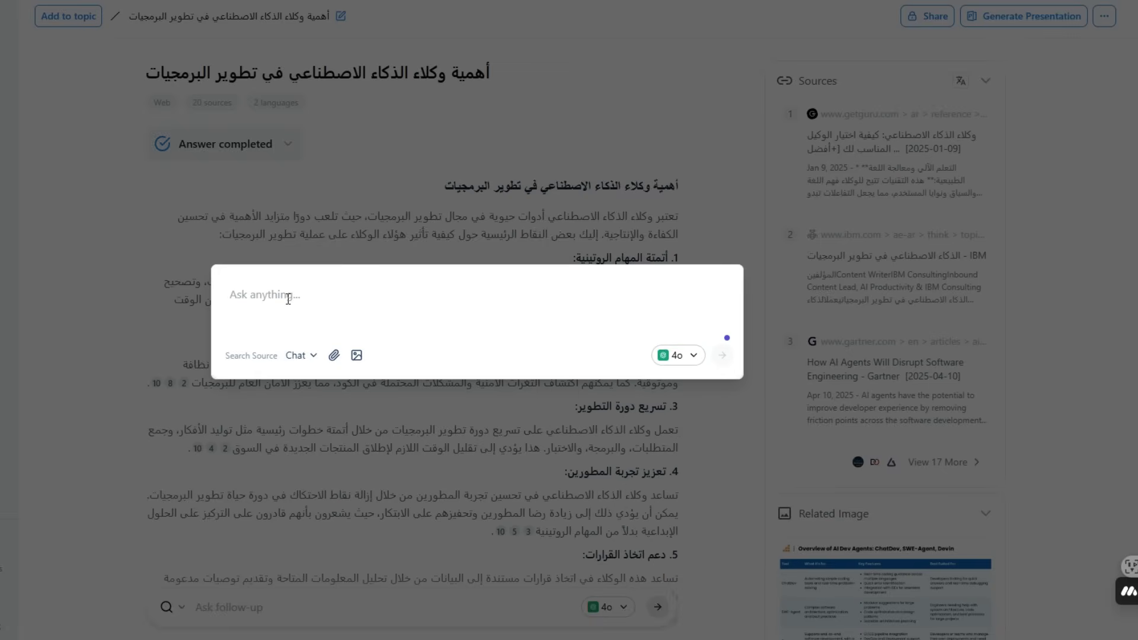
- Submit the question "أهمية وكلاء الذكاء الاصطناعي في تطوير البرمجيات" to the chat model
{"action": "type", "text": "أهمية وكلاء الذكاء الاصطناعي في تطوير البرمجيات"}
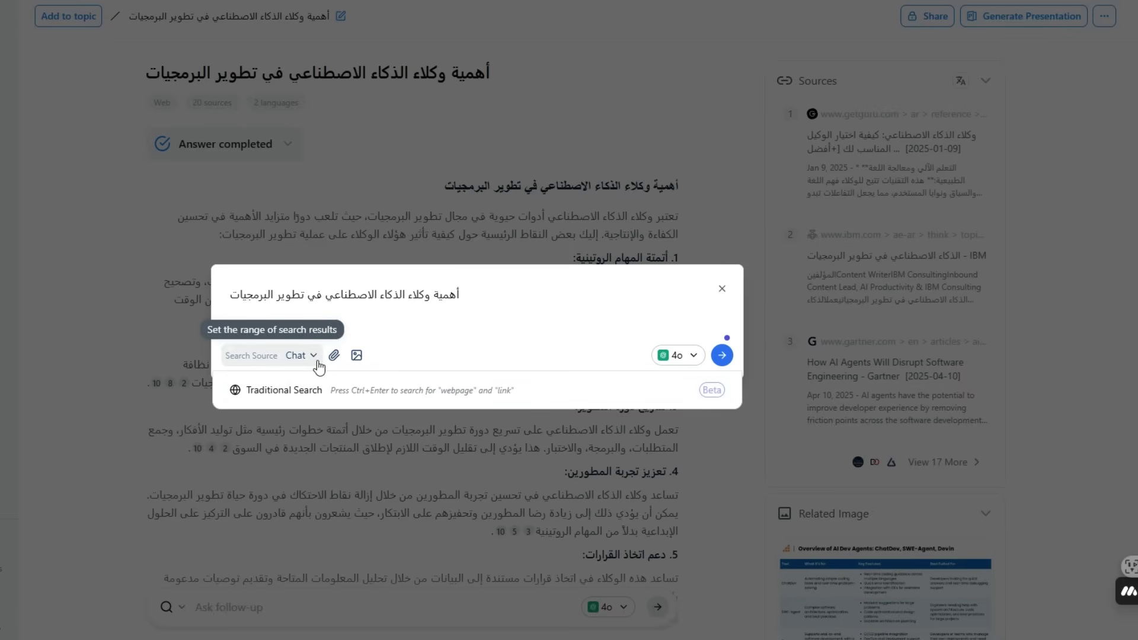
{"action": "left_click", "coordinate": [721, 357]}
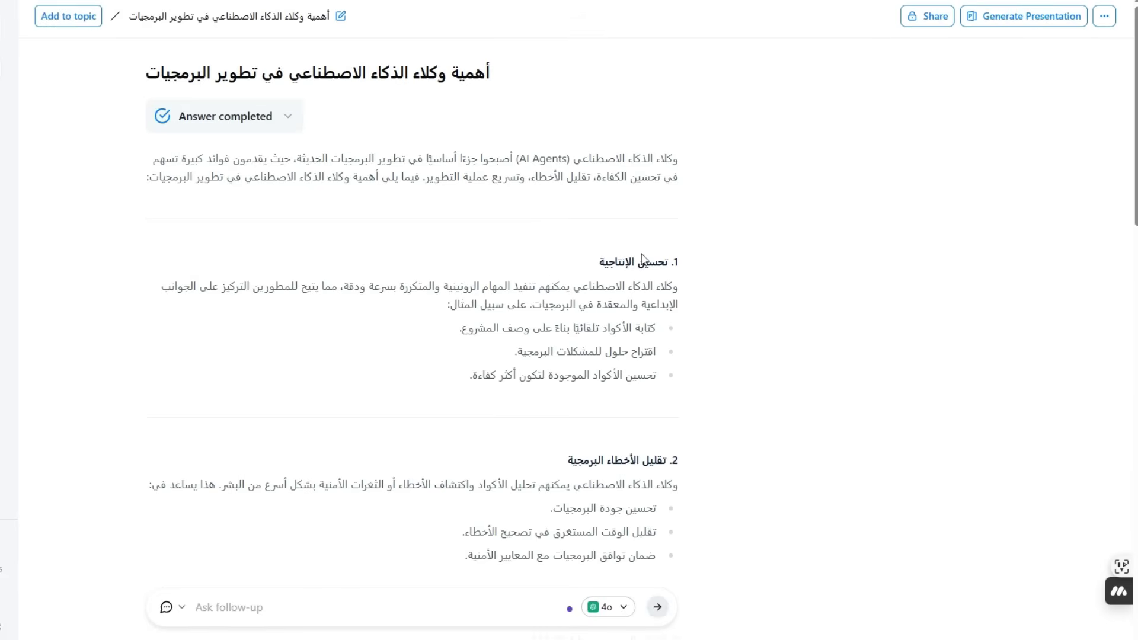
- Read through the chat model's answer on AI agents, from the productivity section to the conclusion
{"action": "scroll", "coordinate": [593, 284], "scroll_direction": "down", "scroll_amount": 15}
{"action": "scroll", "coordinate": [626, 325], "scroll_direction": "down", "scroll_amount": 4}
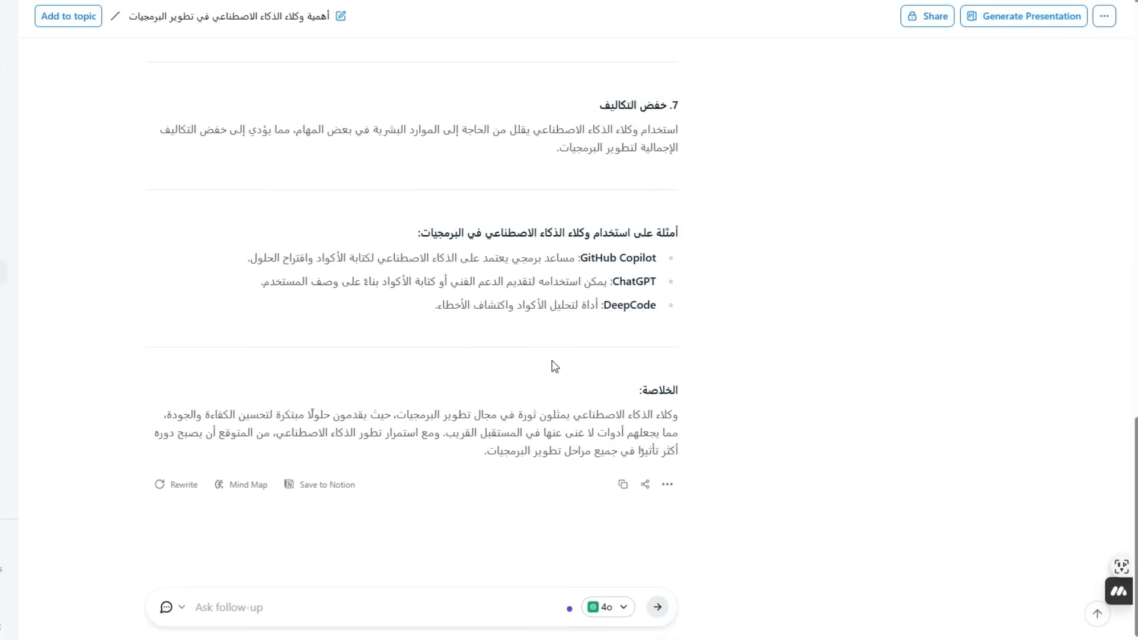
{"action": "scroll", "coordinate": [555, 366], "scroll_direction": "up", "scroll_amount": 20}
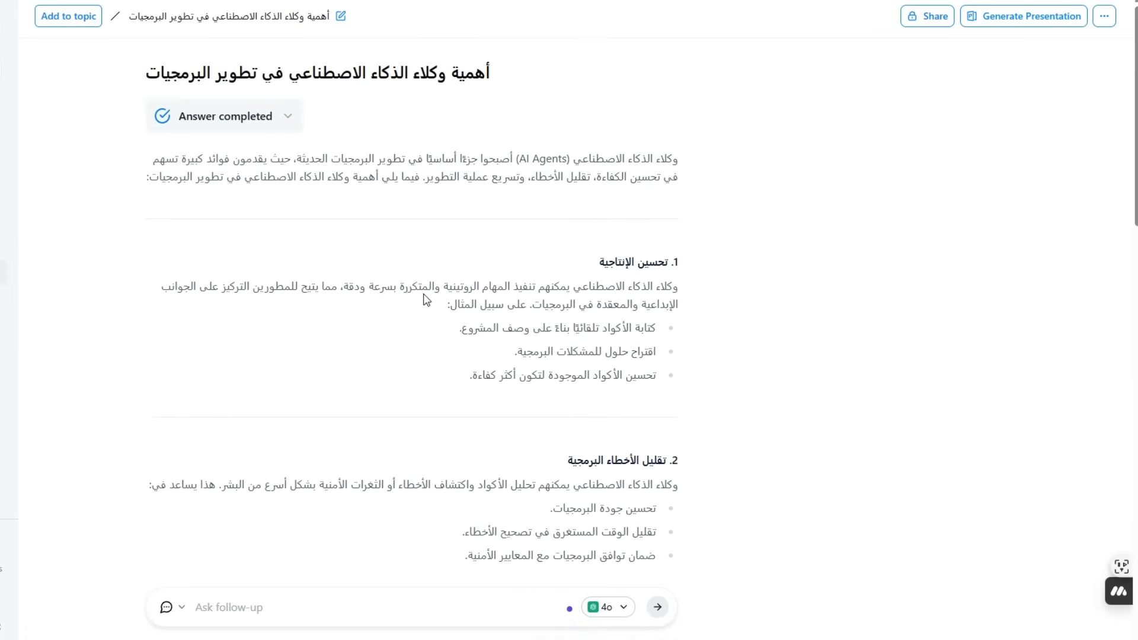
{"action": "scroll", "coordinate": [479, 348], "scroll_direction": "down", "scroll_amount": 20}
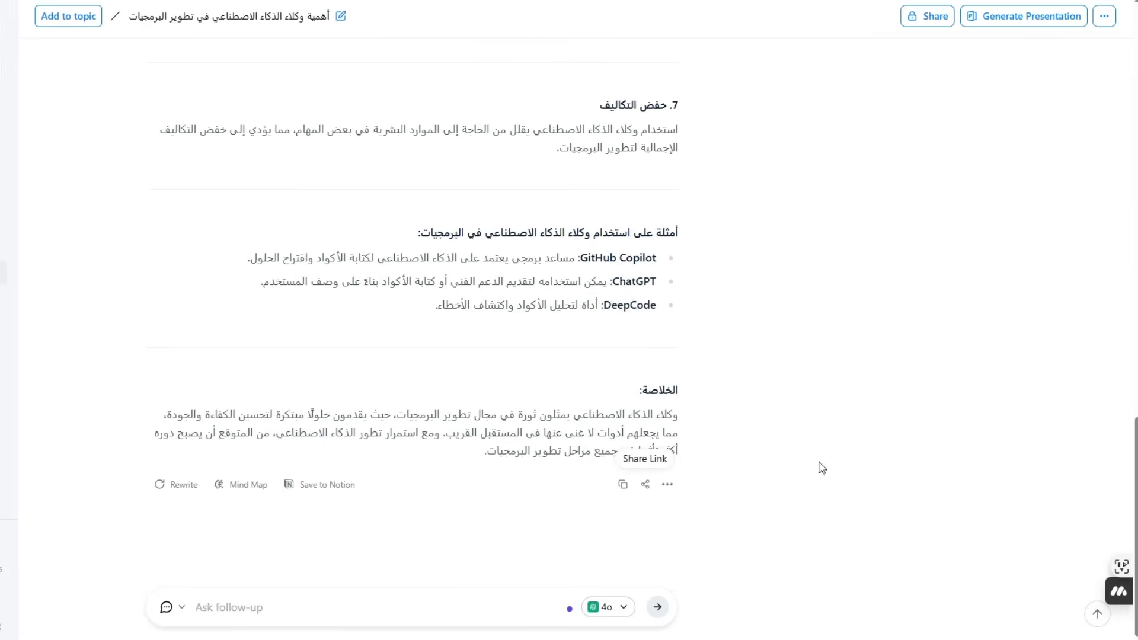
{"action": "scroll", "coordinate": [864, 461], "scroll_direction": "up", "scroll_amount": 1}
{"action": "scroll", "coordinate": [864, 461], "scroll_direction": "up", "scroll_amount": 6}
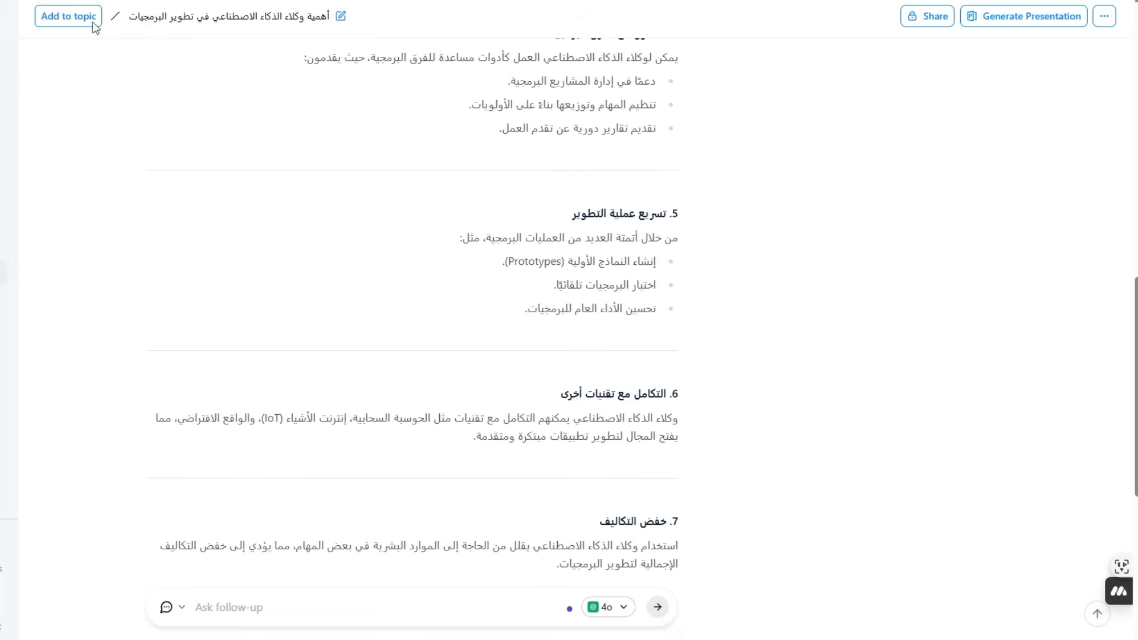
- Ask "أهمية وكلاء الذكاء الاصطناعي في تطوير البرمجيات" in a new thread using the Academic search source and the DeepSeek R1 model
{"action": "key", "text": "ctrl+k"}
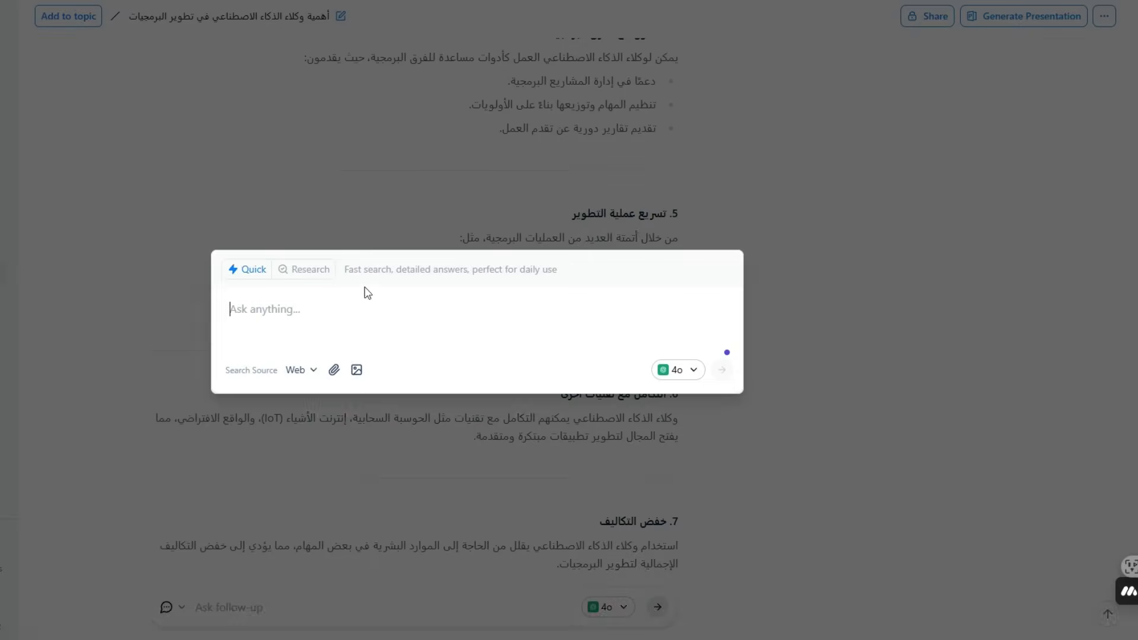
{"action": "left_click", "coordinate": [307, 377]}
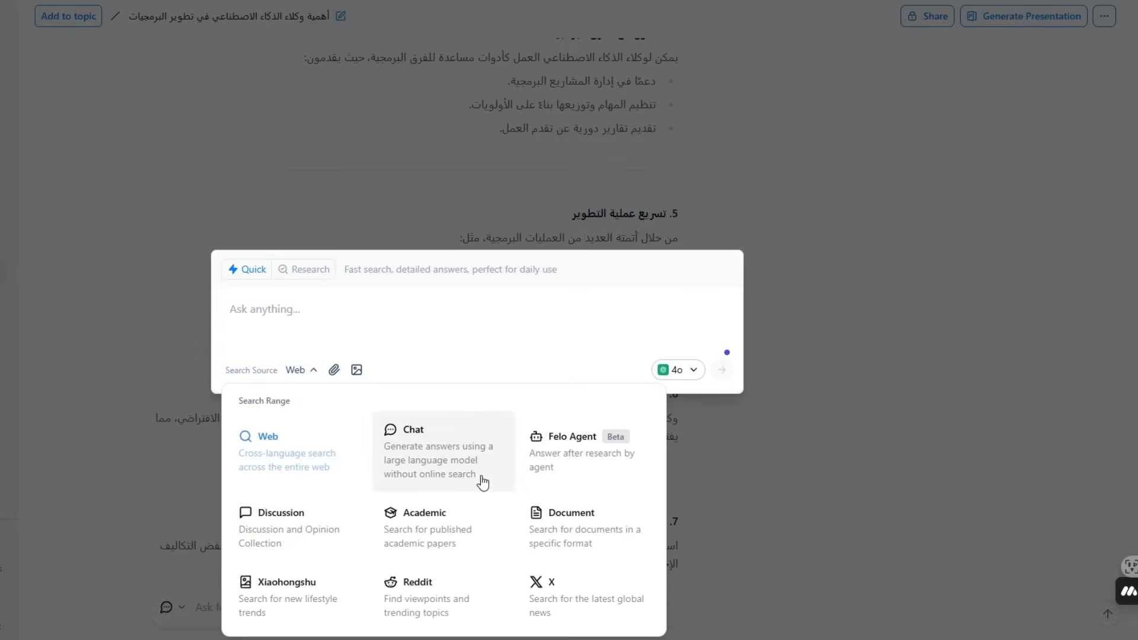
{"action": "left_click", "coordinate": [401, 534]}
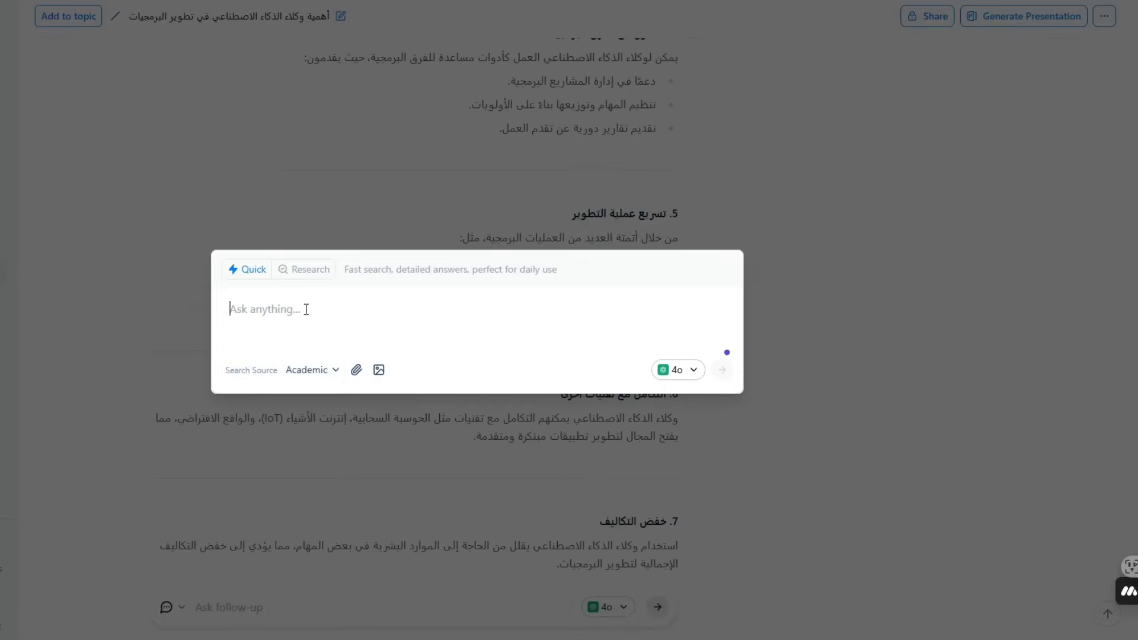
{"action": "type", "text": "أهمية وكلاء الذكاء الاصطناعي في تطوير البرمجيات"}
{"action": "left_click", "coordinate": [692, 371]}
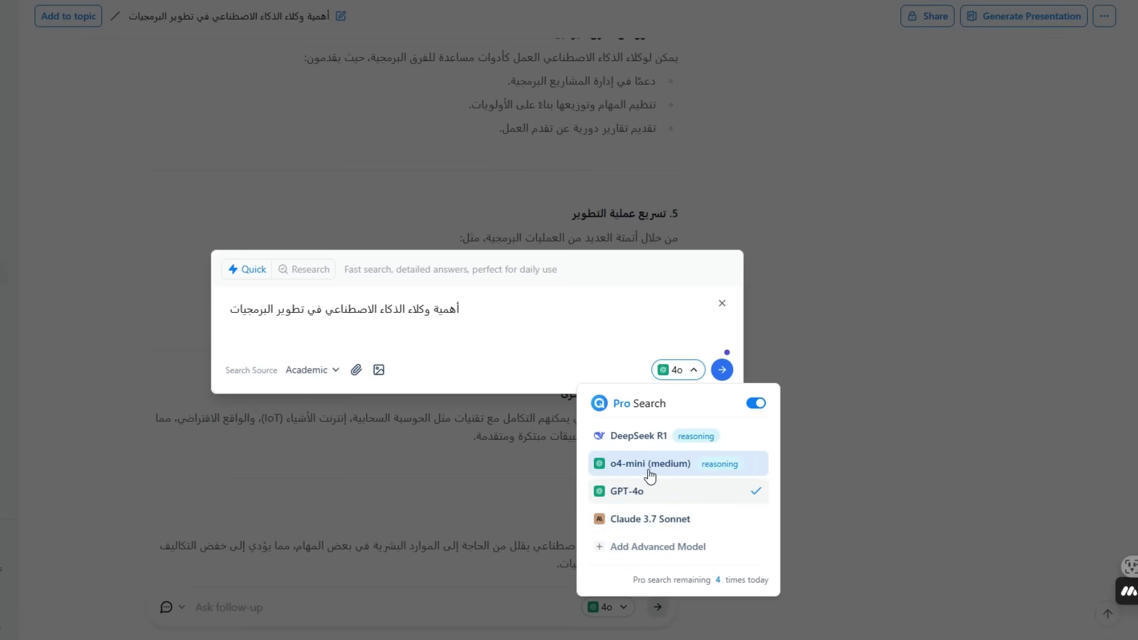
{"action": "left_click", "coordinate": [637, 437]}
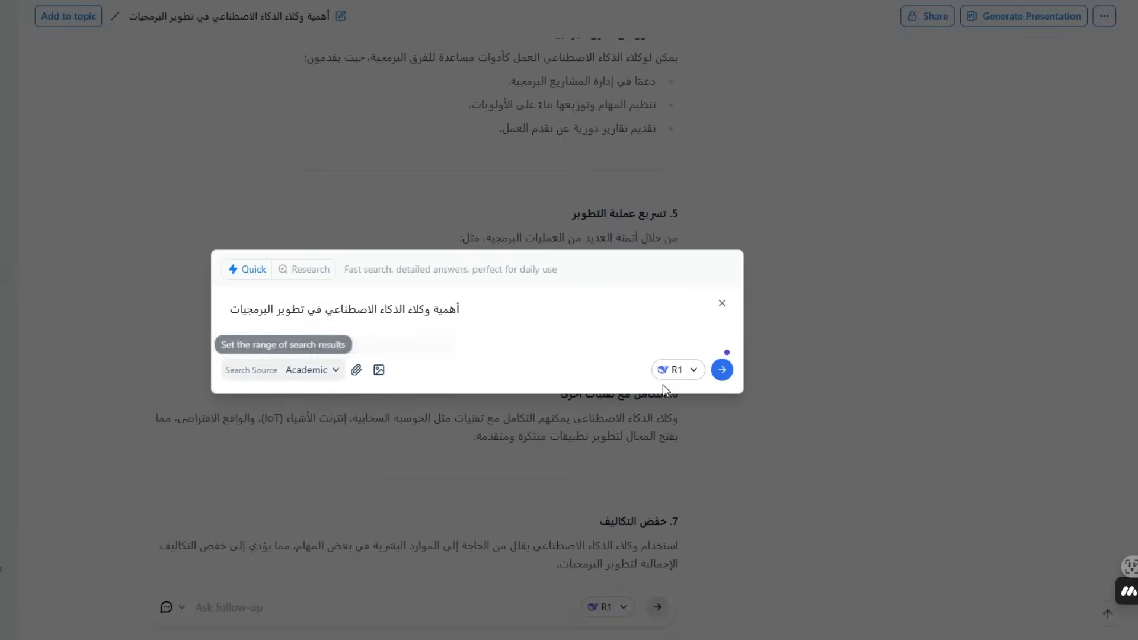
{"action": "left_click", "coordinate": [728, 377]}
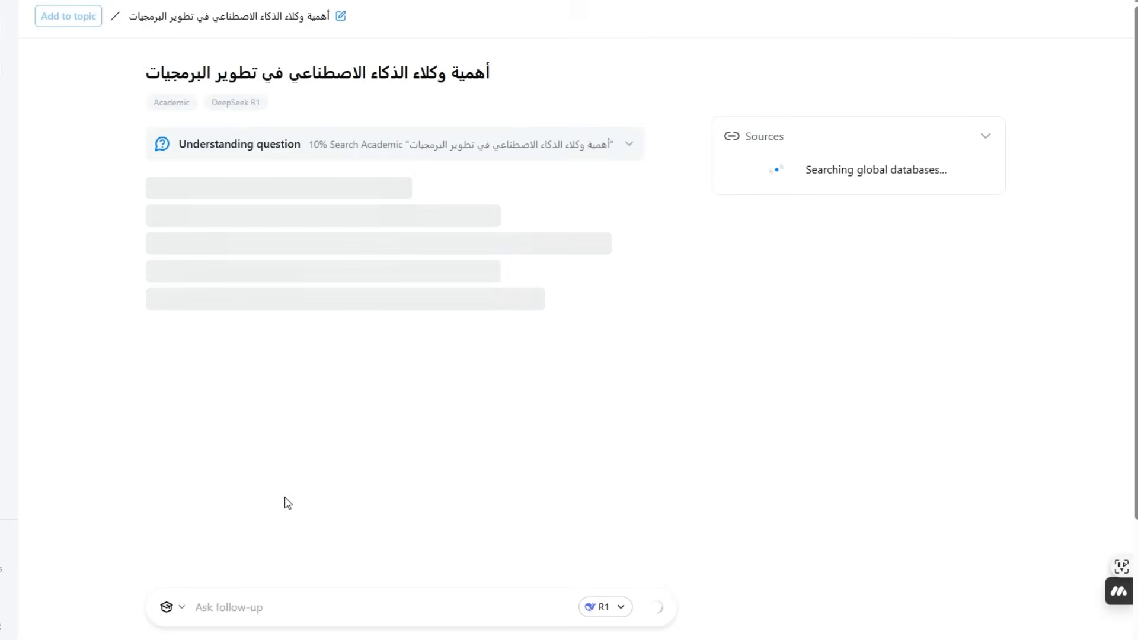
- Expand the answer's progress details and examine the deep reasoning steps and the previews of the listed academic sources
{"action": "left_click", "coordinate": [628, 149]}
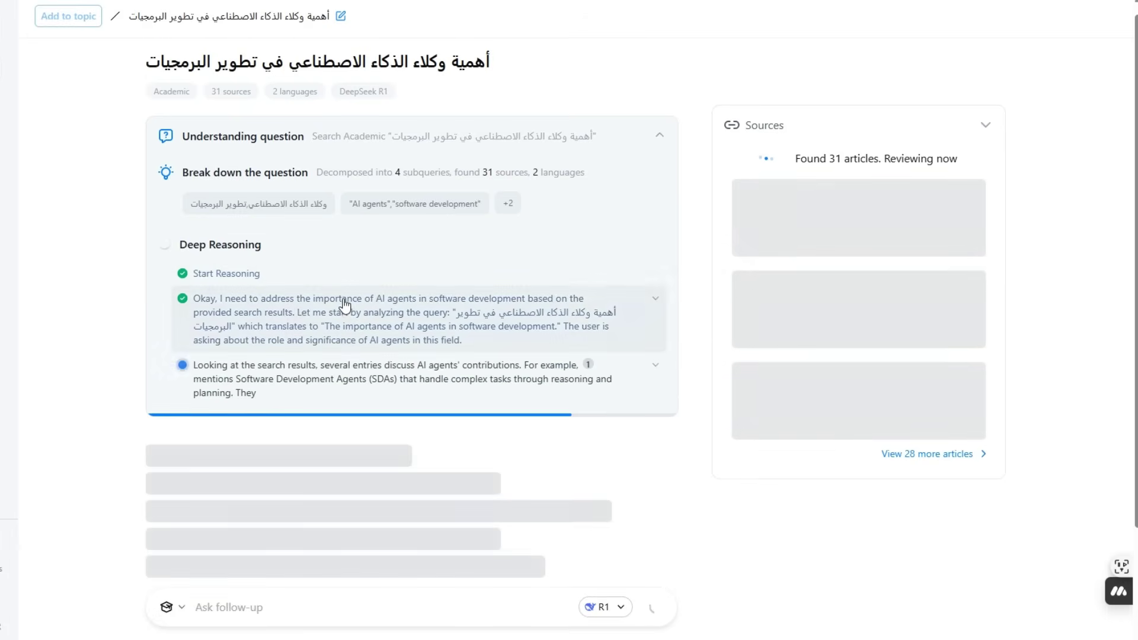
{"action": "scroll", "coordinate": [345, 305], "scroll_direction": "down", "scroll_amount": 4}
{"action": "scroll", "coordinate": [409, 329], "scroll_direction": "up", "scroll_amount": 3}
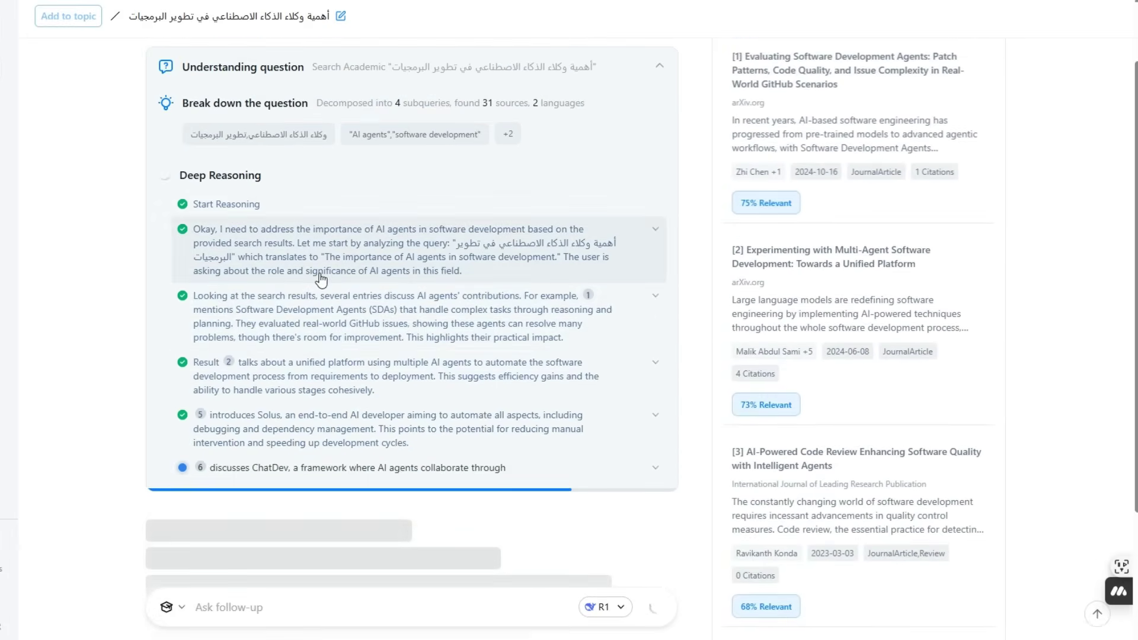
{"action": "scroll", "coordinate": [295, 315], "scroll_direction": "down", "scroll_amount": 3}
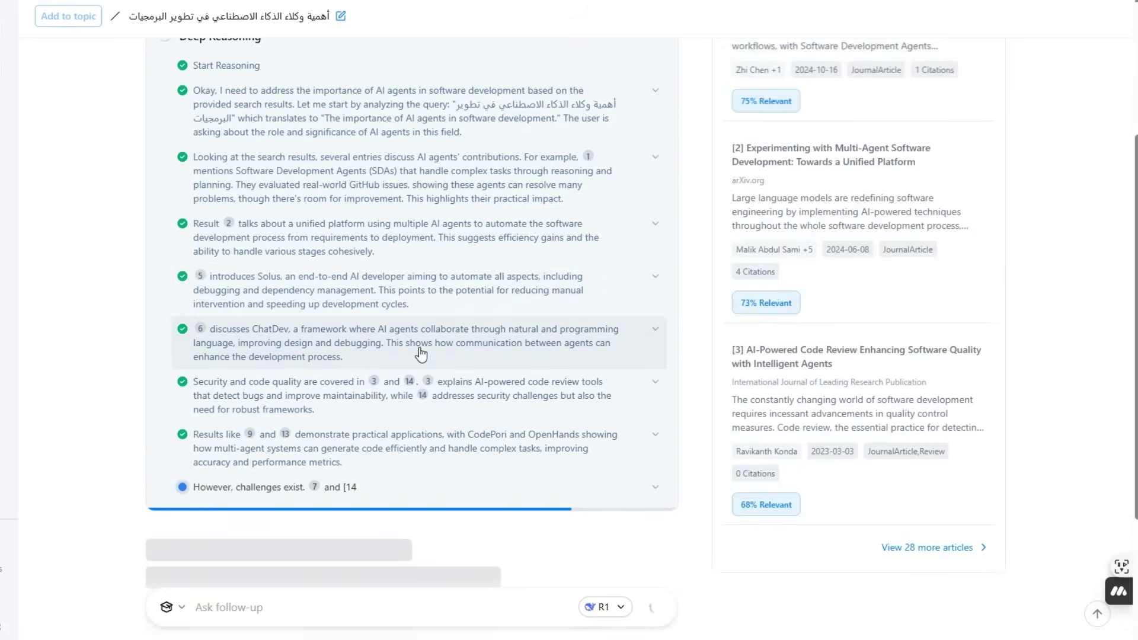
{"action": "mouse_move", "coordinate": [793, 198]}
{"action": "scroll", "coordinate": [606, 284], "scroll_direction": "up", "scroll_amount": 3}
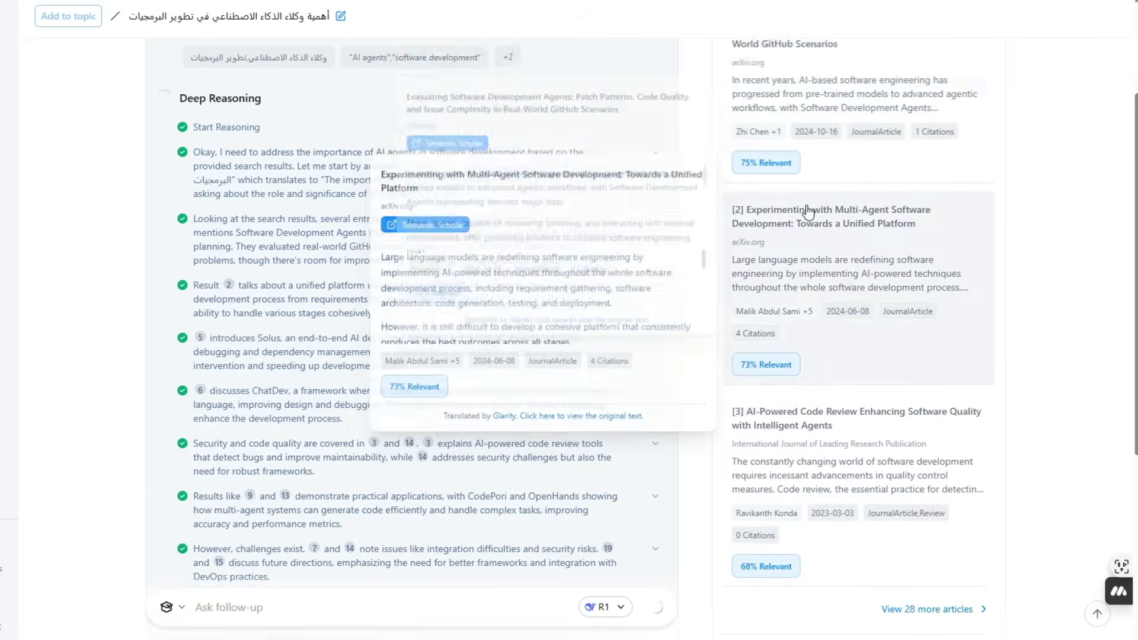
{"action": "mouse_move", "coordinate": [771, 261]}
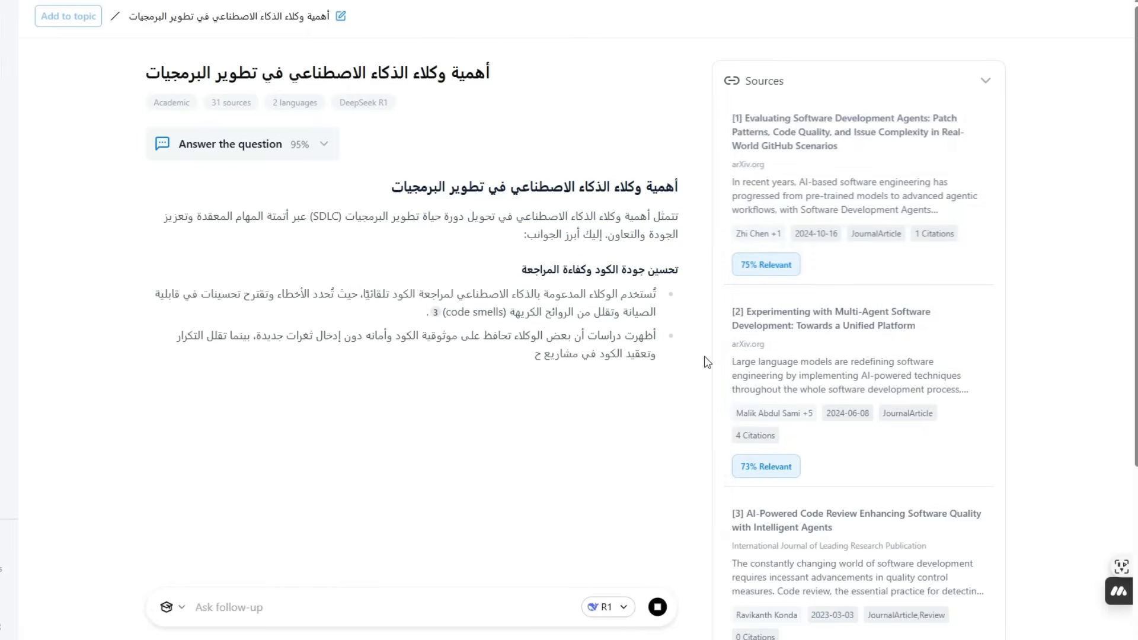
- Follow the academic answer as it is written, checking its sections, citations and the second source's preview
{"action": "scroll", "coordinate": [653, 285], "scroll_direction": "down", "scroll_amount": 3}
{"action": "scroll", "coordinate": [538, 206], "scroll_direction": "up", "scroll_amount": 1}
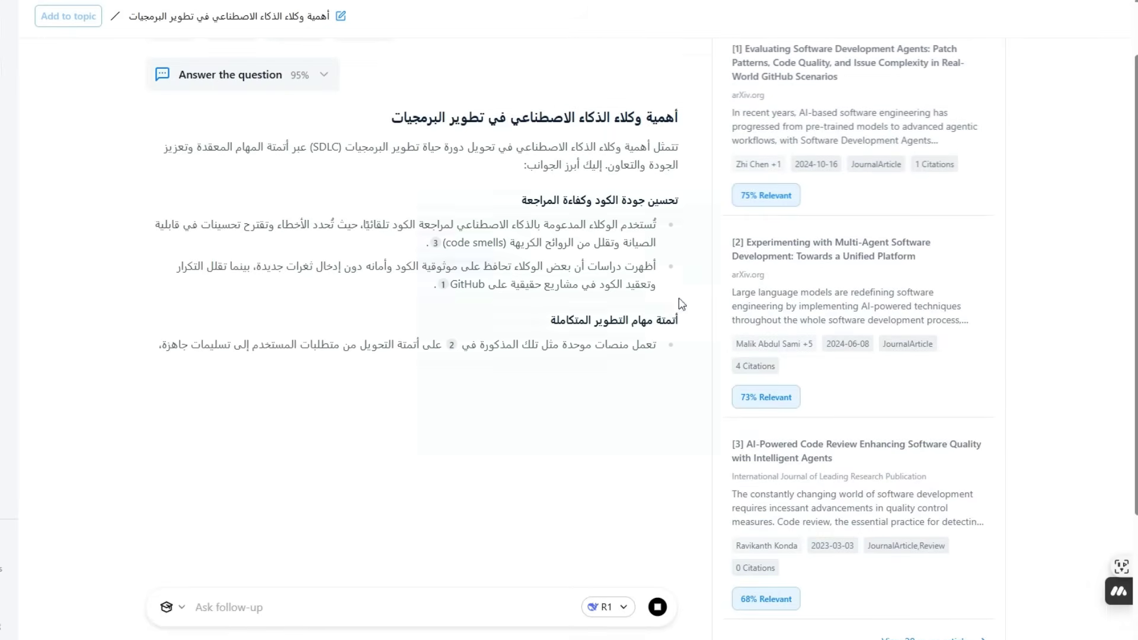
{"action": "mouse_move", "coordinate": [821, 273]}
{"action": "scroll", "coordinate": [821, 203], "scroll_direction": "down", "scroll_amount": 1}
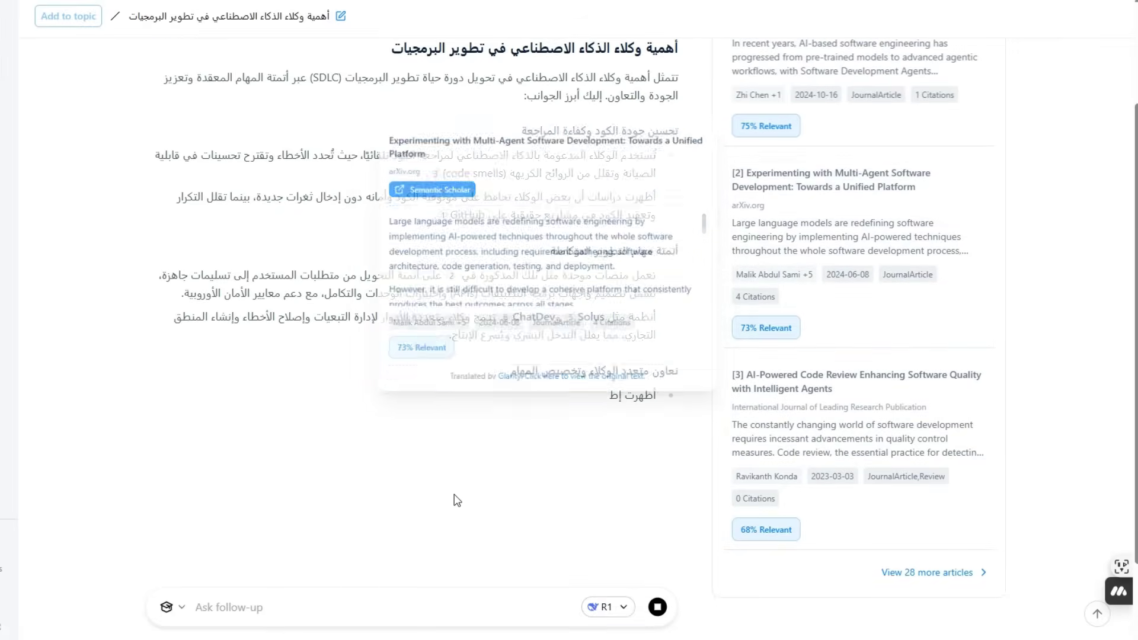
{"action": "scroll", "coordinate": [639, 470], "scroll_direction": "down", "scroll_amount": 2}
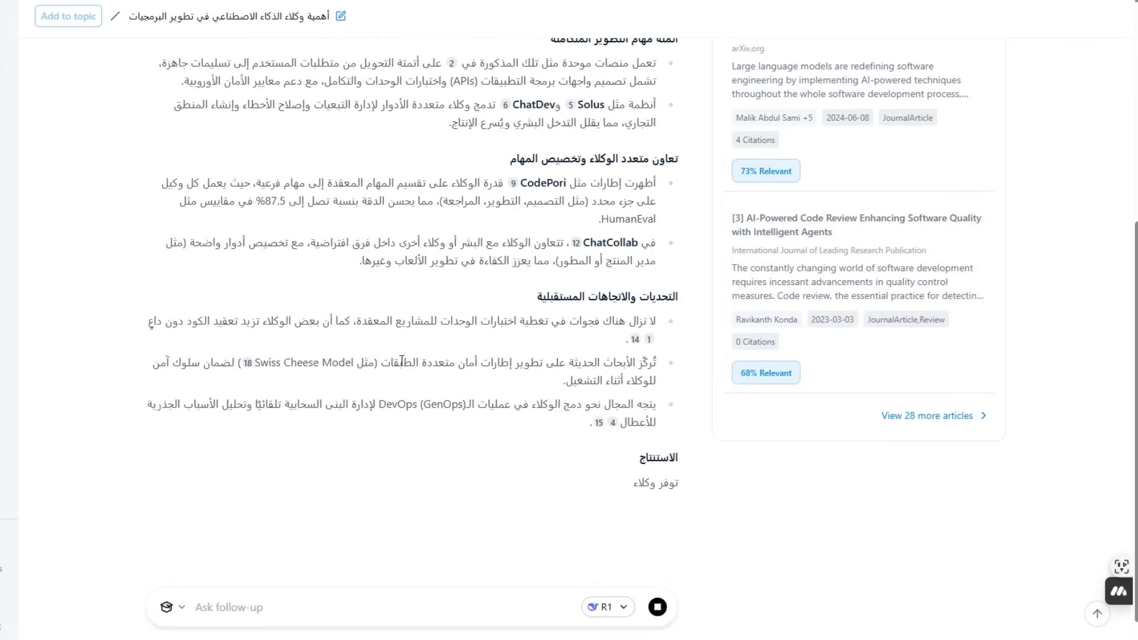
{"action": "scroll", "coordinate": [379, 326], "scroll_direction": "up", "scroll_amount": 6}
{"action": "scroll", "coordinate": [413, 358], "scroll_direction": "down", "scroll_amount": 5}
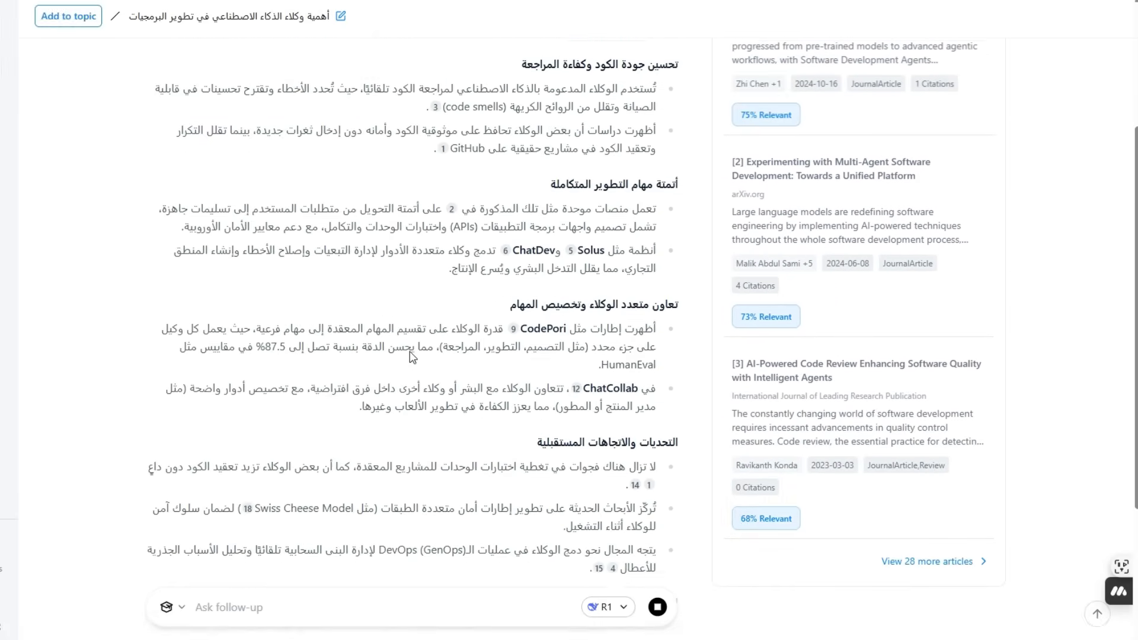
{"action": "scroll", "coordinate": [413, 358], "scroll_direction": "up", "scroll_amount": 4}
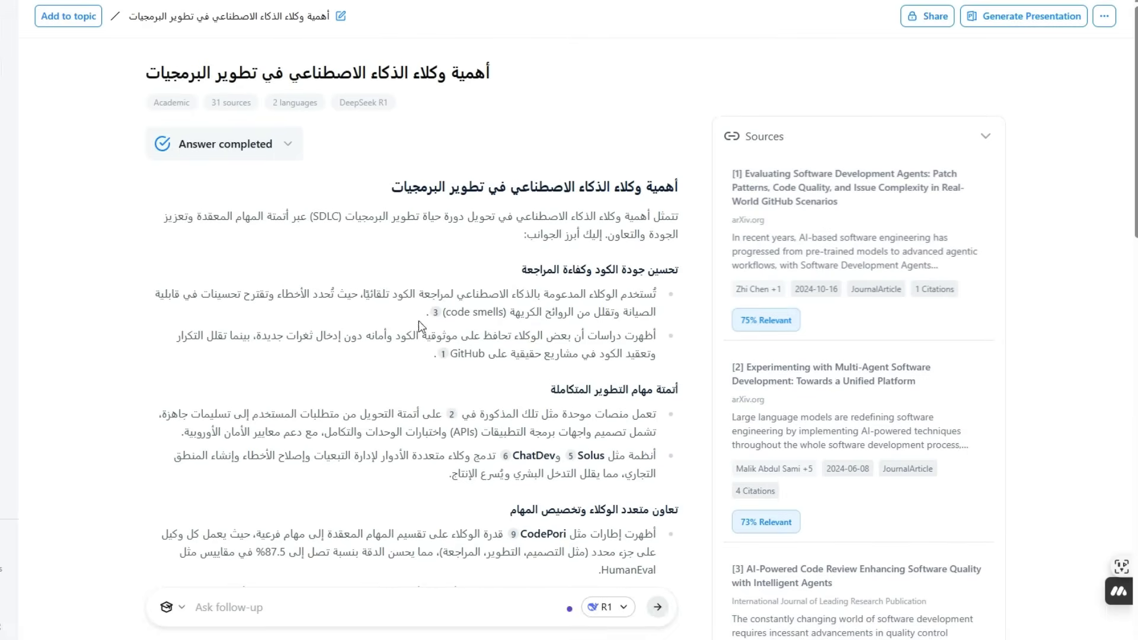
- Review the academic answer's reference list and its panel of source articles
{"action": "scroll", "coordinate": [419, 322], "scroll_direction": "down", "scroll_amount": 13}
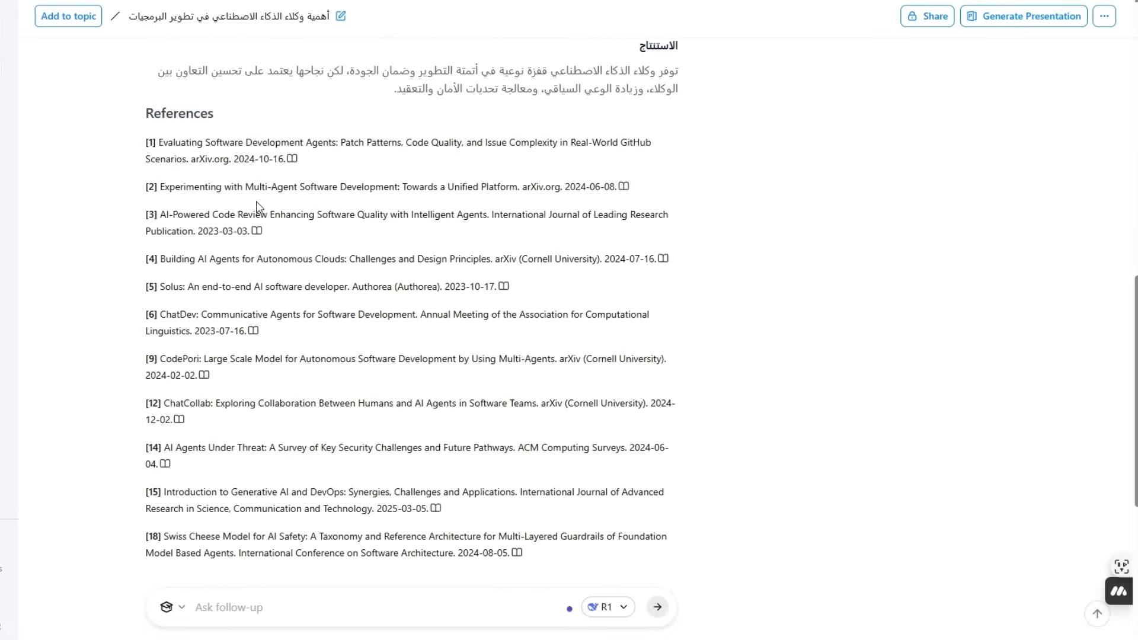
{"action": "scroll", "coordinate": [346, 171], "scroll_direction": "down", "scroll_amount": 4}
{"action": "scroll", "coordinate": [610, 465], "scroll_direction": "up", "scroll_amount": 12}
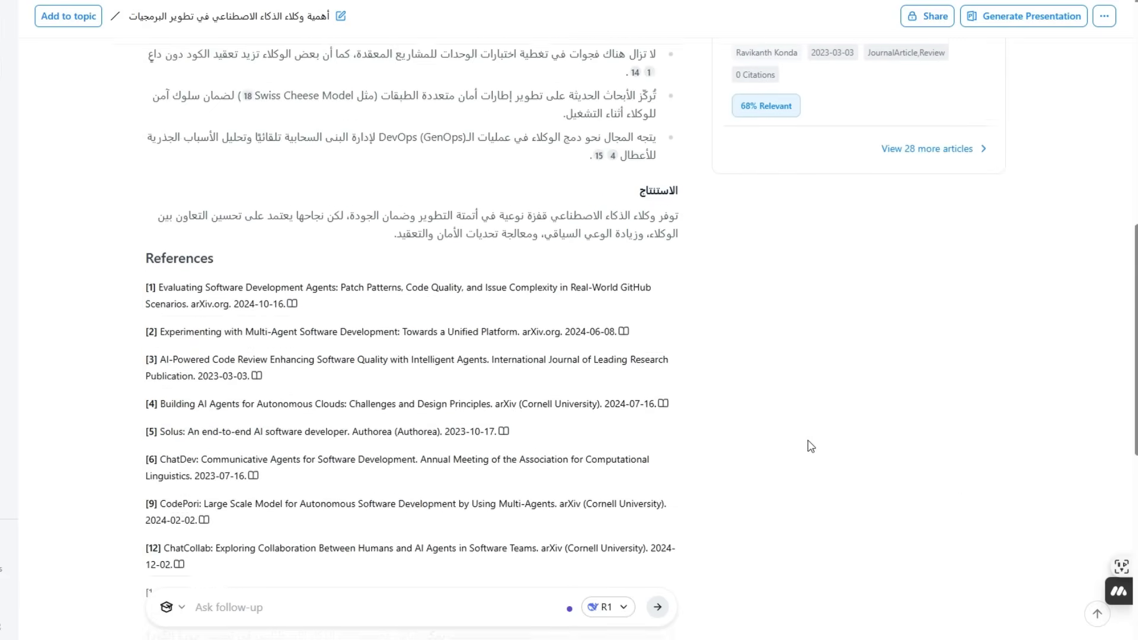
{"action": "mouse_move", "coordinate": [899, 444]}
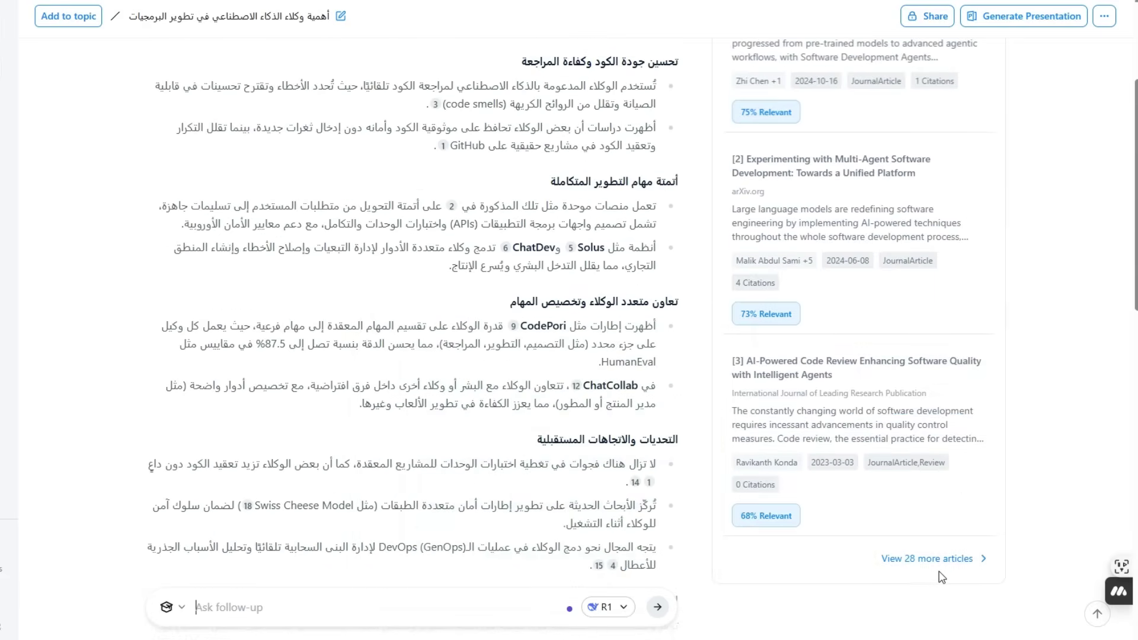
{"action": "scroll", "coordinate": [517, 372], "scroll_direction": "up", "scroll_amount": 2}
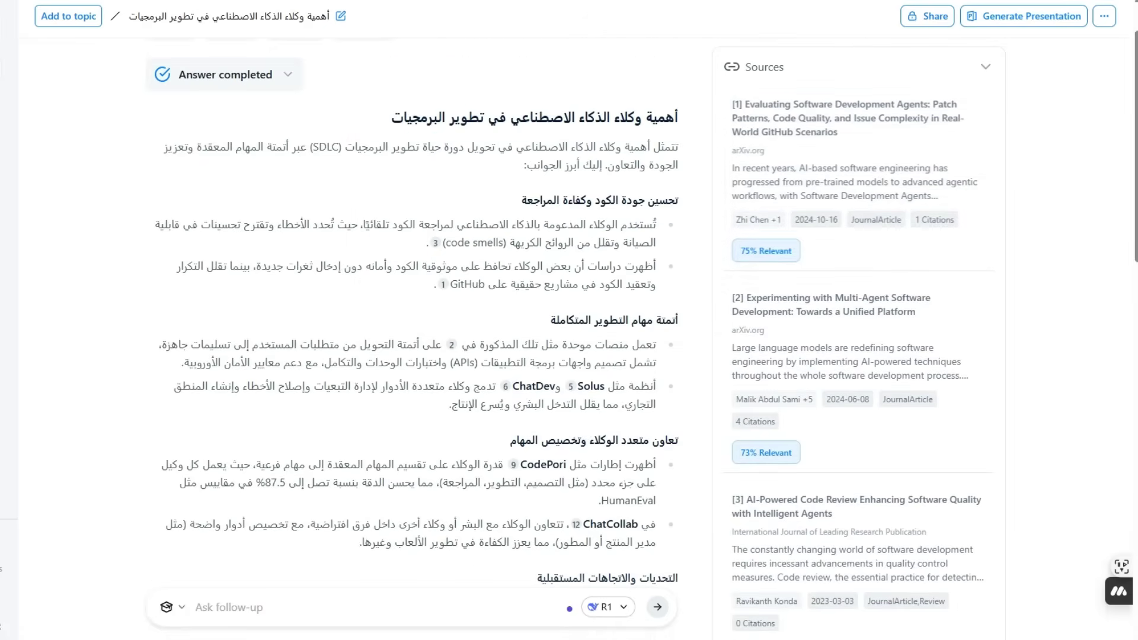
- Open the AI Presentation Generator template from the Felo Agent featured templates
{"action": "left_click", "coordinate": [70, 99]}
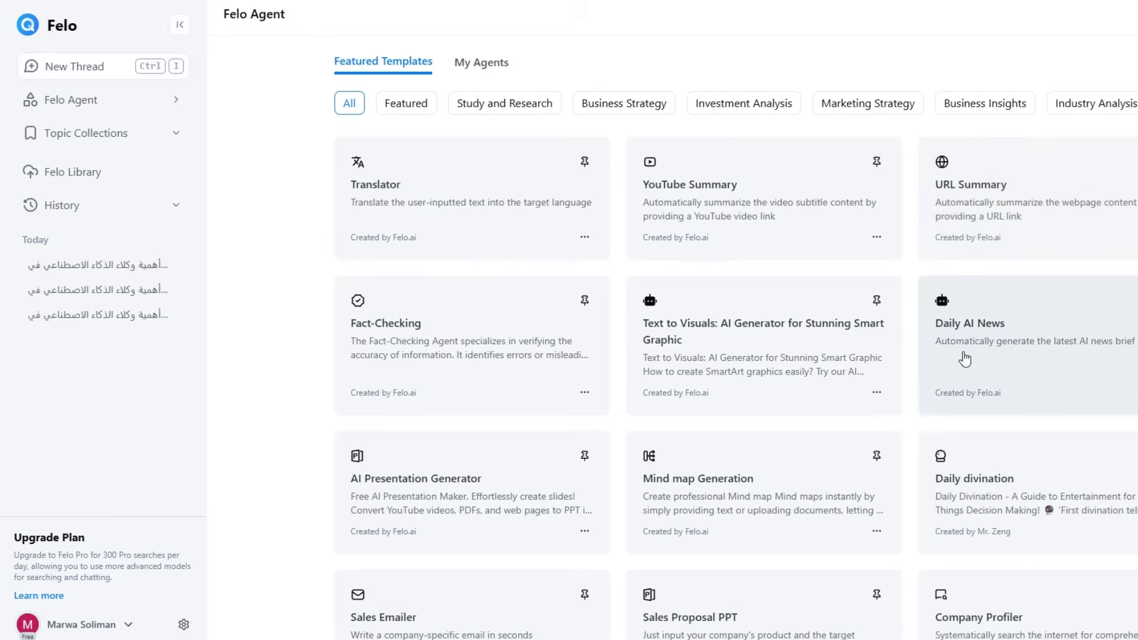
{"action": "scroll", "coordinate": [412, 409], "scroll_direction": "down", "scroll_amount": 2}
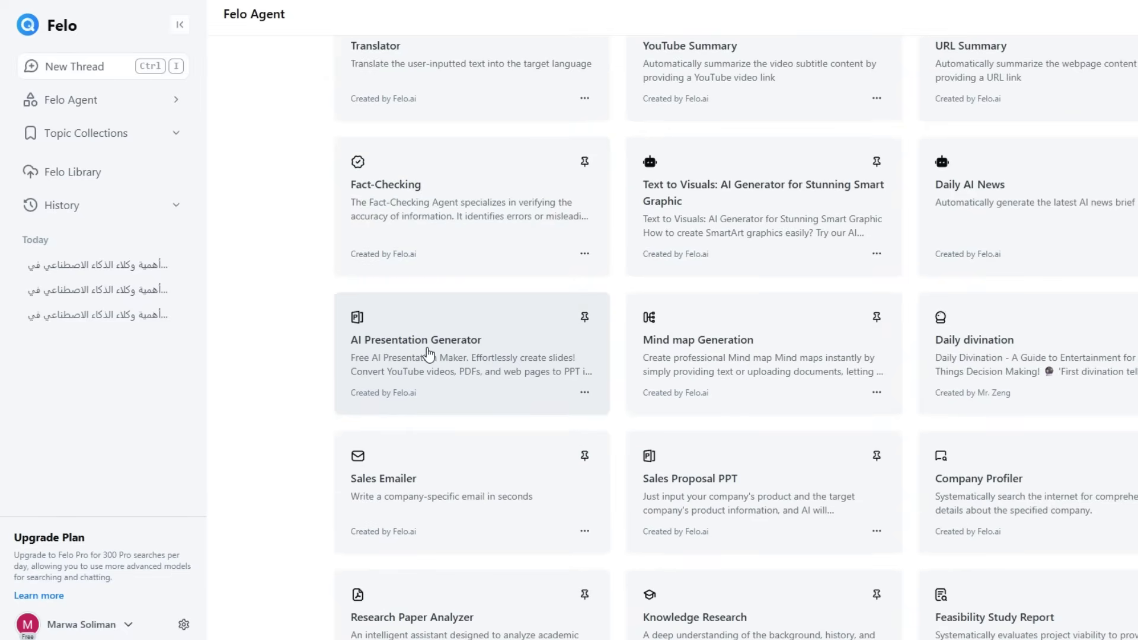
{"action": "left_click", "coordinate": [428, 355]}
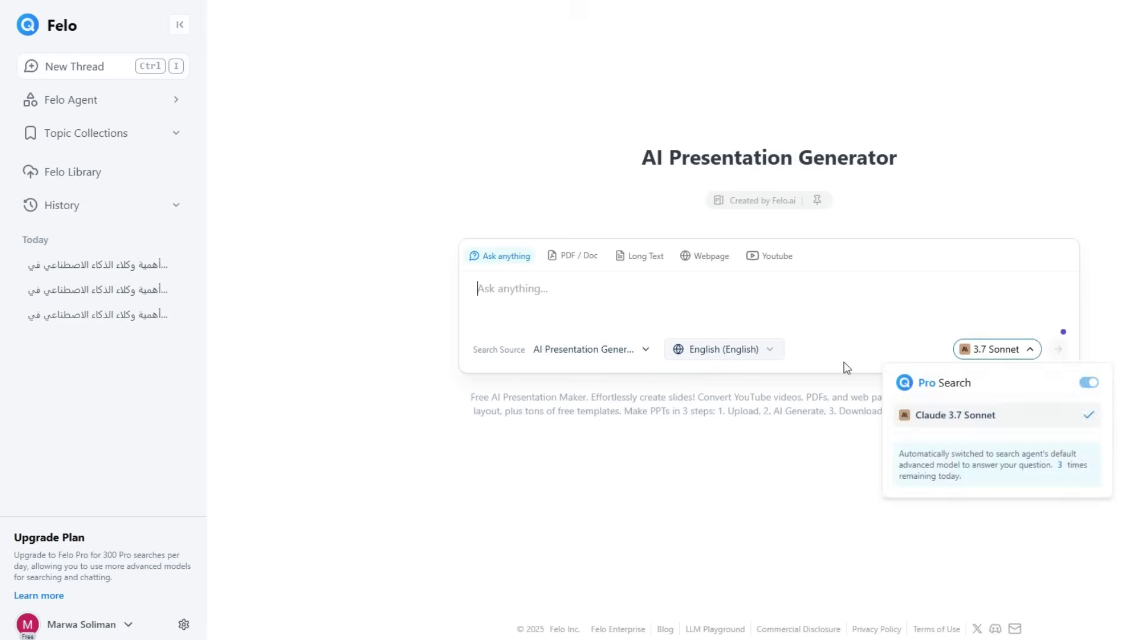
- Upload the PDF on AI, jobs and rising global unemployment, set the output language to Standard Arabic, and submit it
{"action": "left_click", "coordinate": [556, 261]}
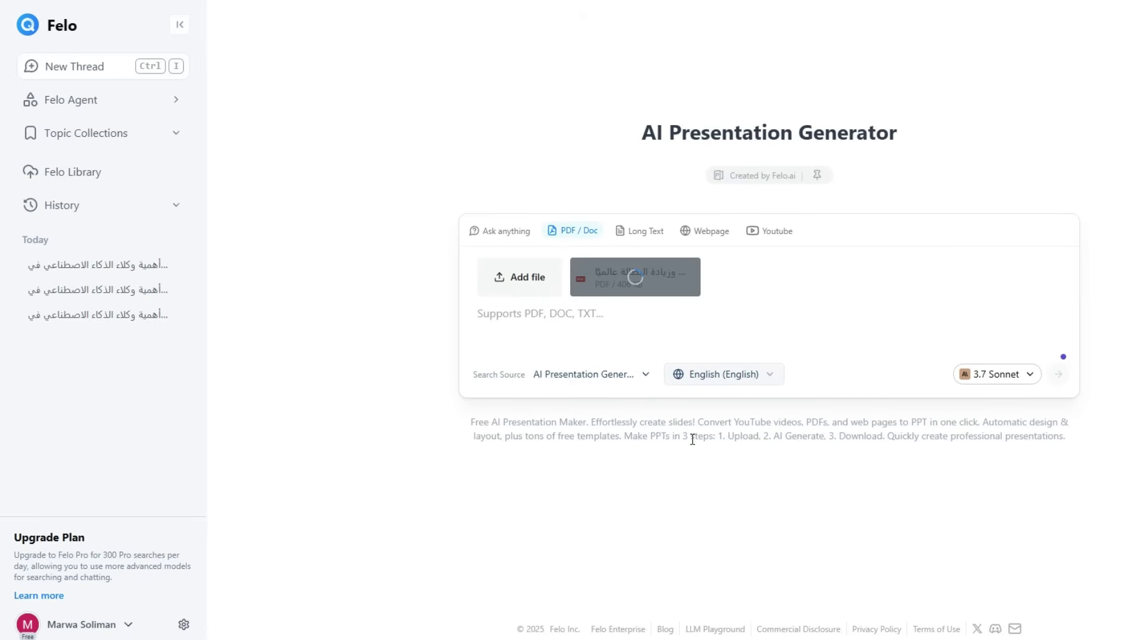
{"action": "left_click", "coordinate": [997, 374]}
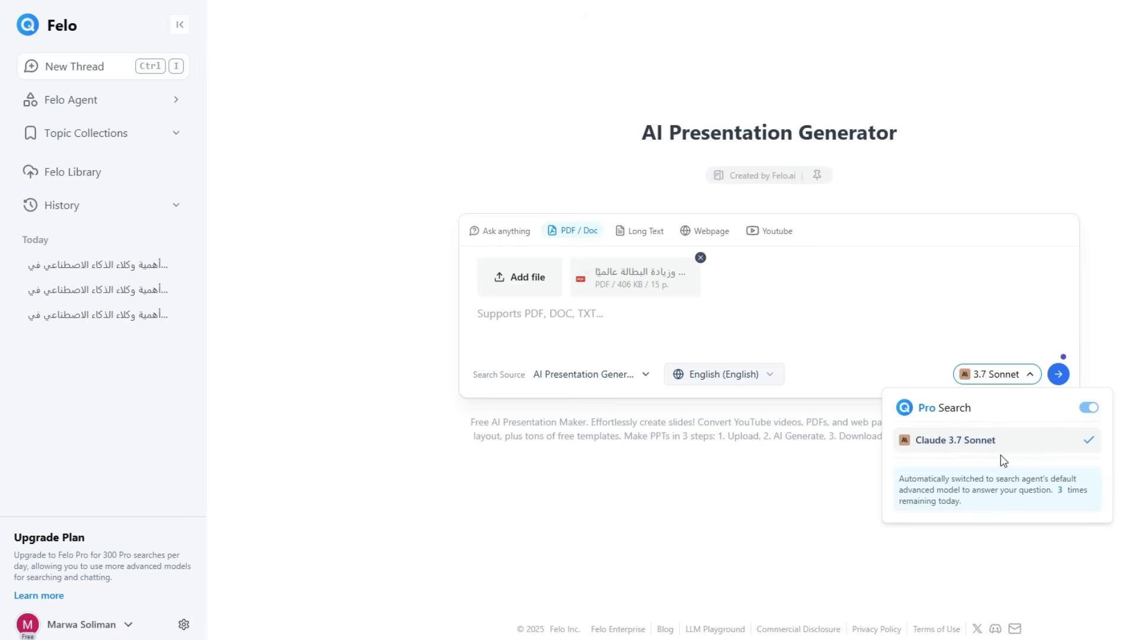
{"action": "left_click", "coordinate": [806, 498]}
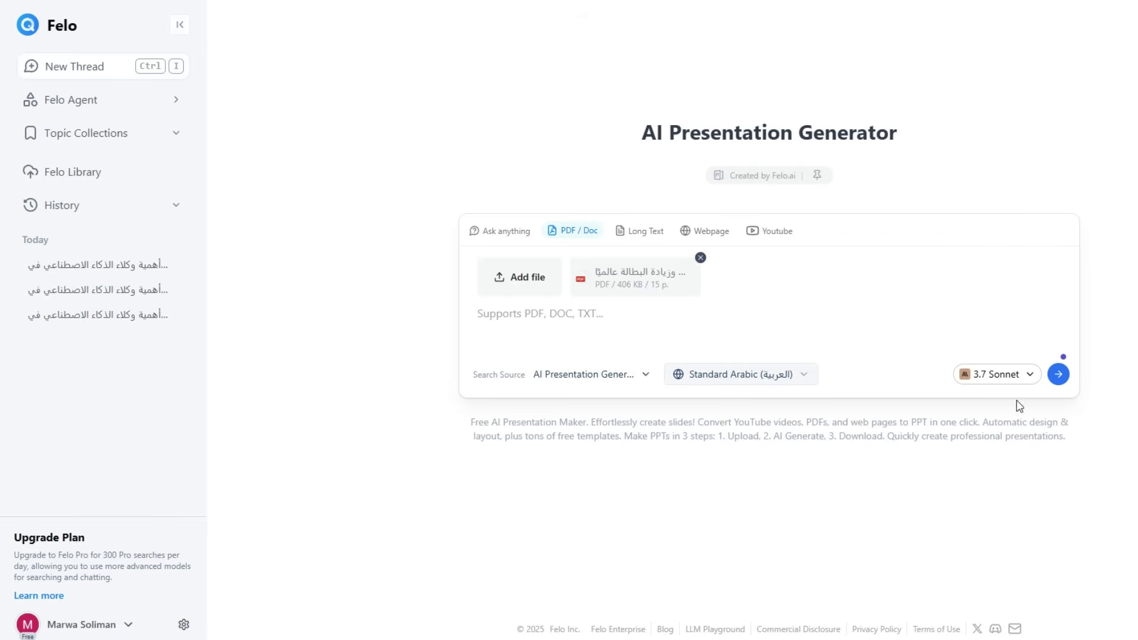
{"action": "left_click", "coordinate": [1059, 374]}
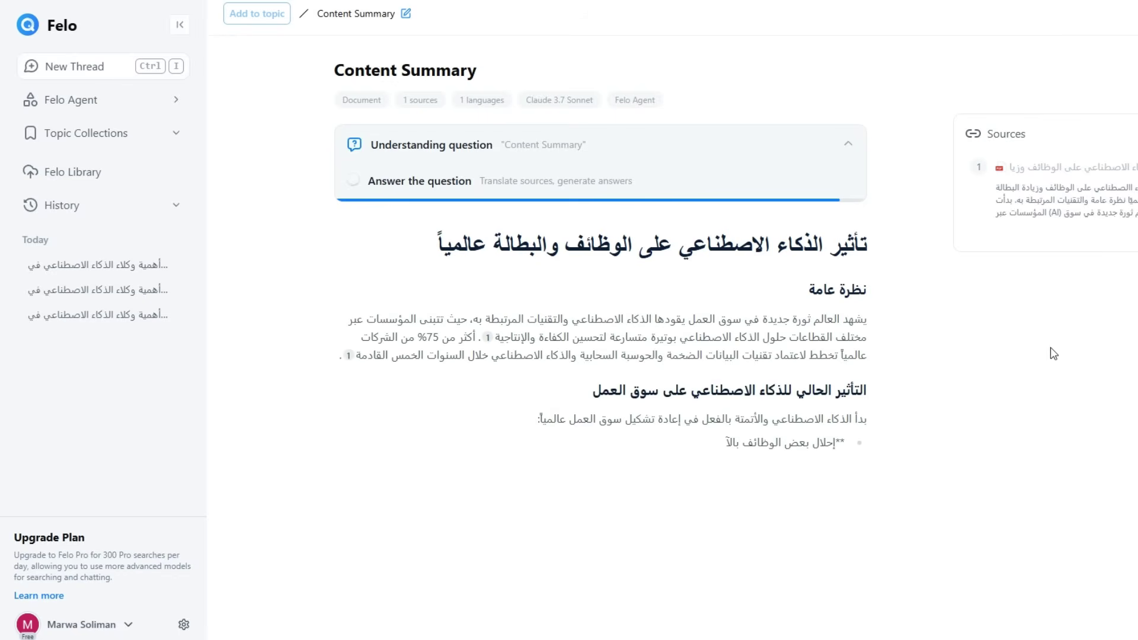
- Review the generated presentation outline down to section 5 and select the word "التصنيع" in the last item under 5.1.1
{"action": "scroll", "coordinate": [830, 356], "scroll_direction": "down", "scroll_amount": 2}
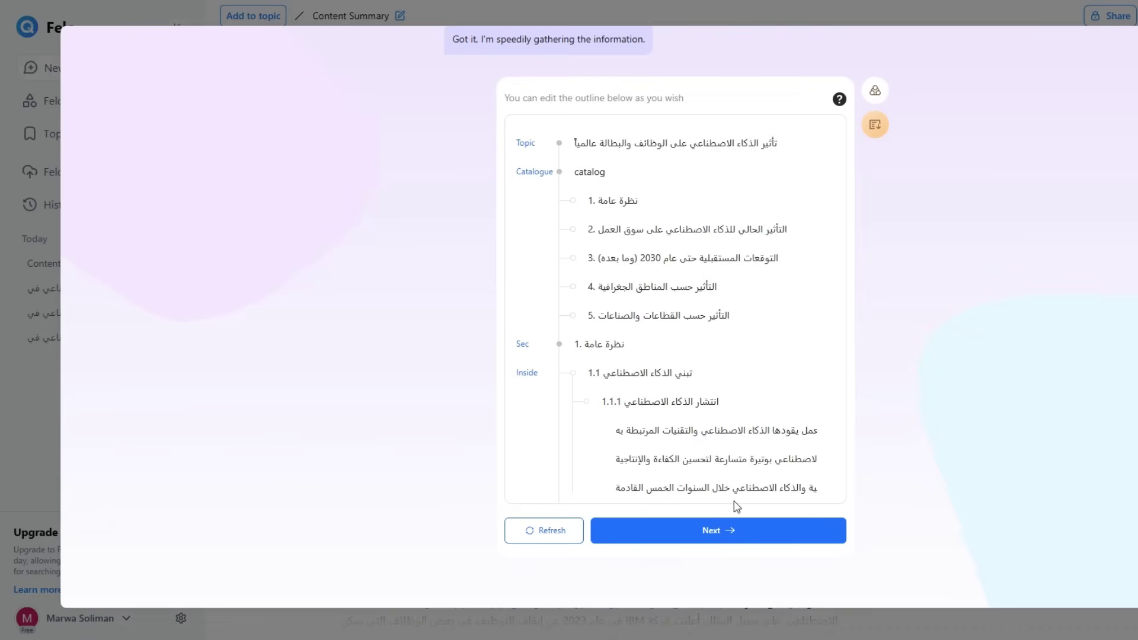
{"action": "scroll", "coordinate": [771, 355], "scroll_direction": "down", "scroll_amount": 5}
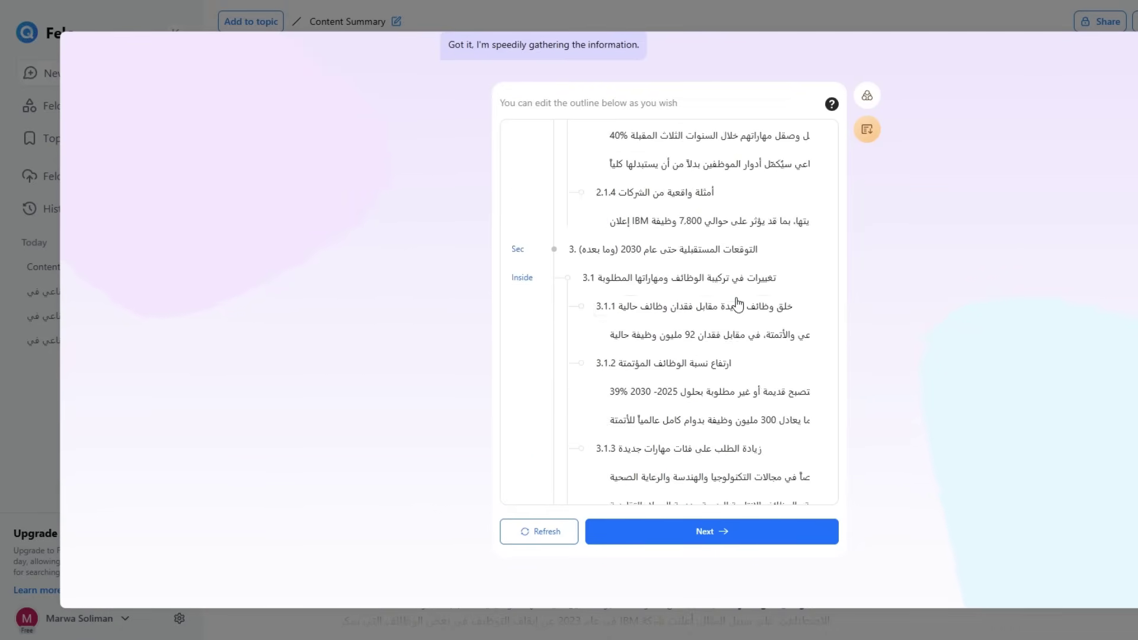
{"action": "scroll", "coordinate": [738, 305], "scroll_direction": "down", "scroll_amount": 10}
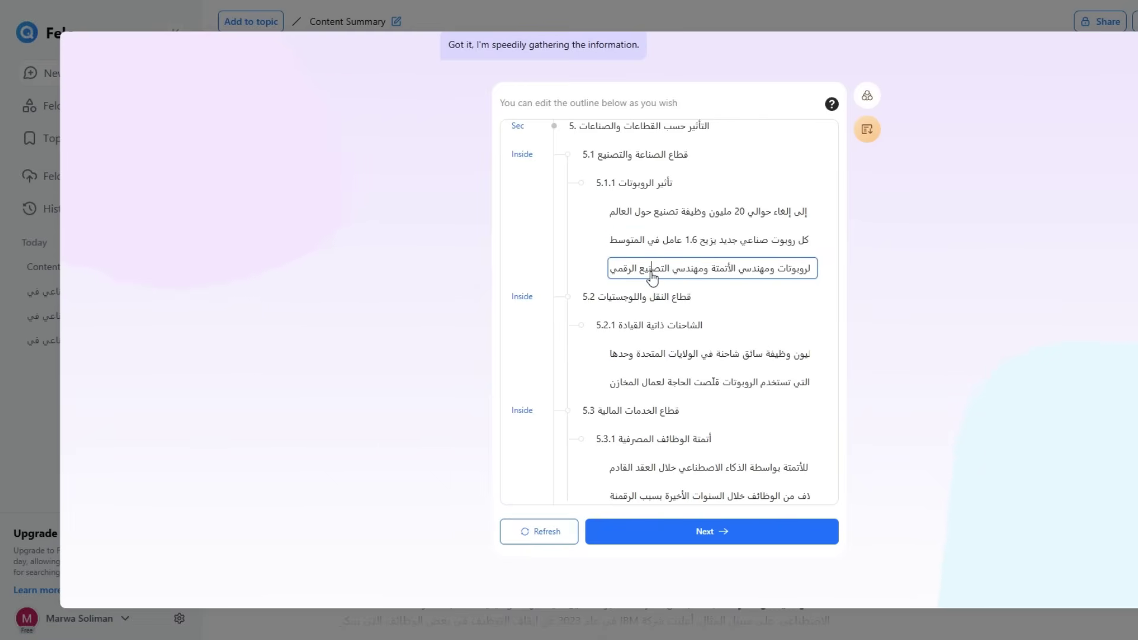
{"action": "double_click", "coordinate": [652, 269]}
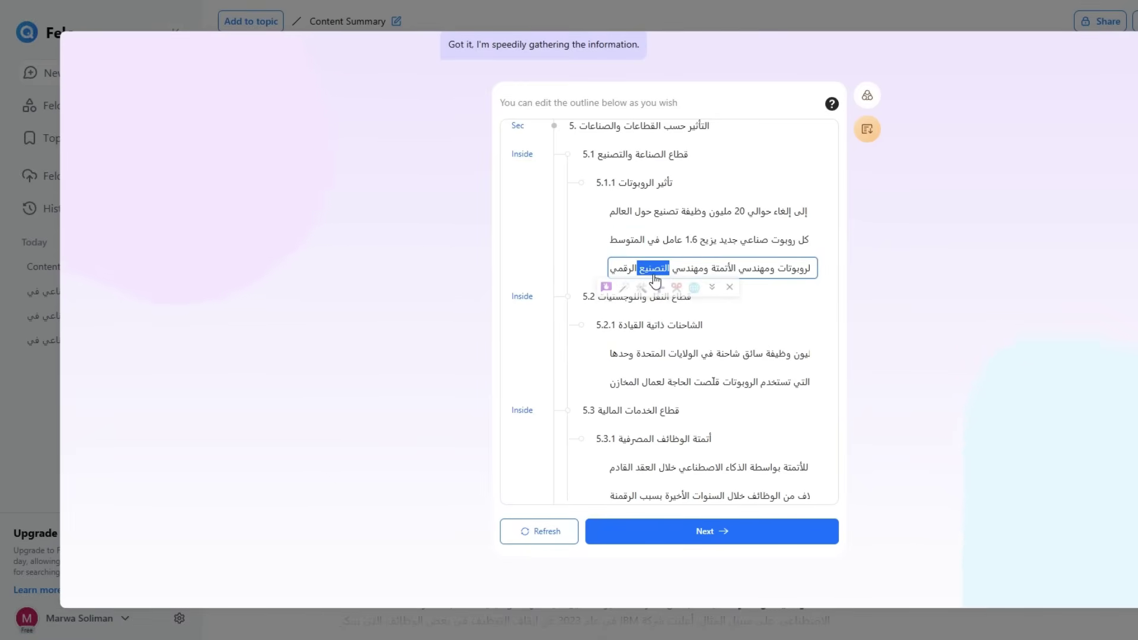
- Delete the selected word "التصنيع" from the last item under 5.1.1 and proceed from the outline to template selection
{"action": "key", "text": "BackSpace"}
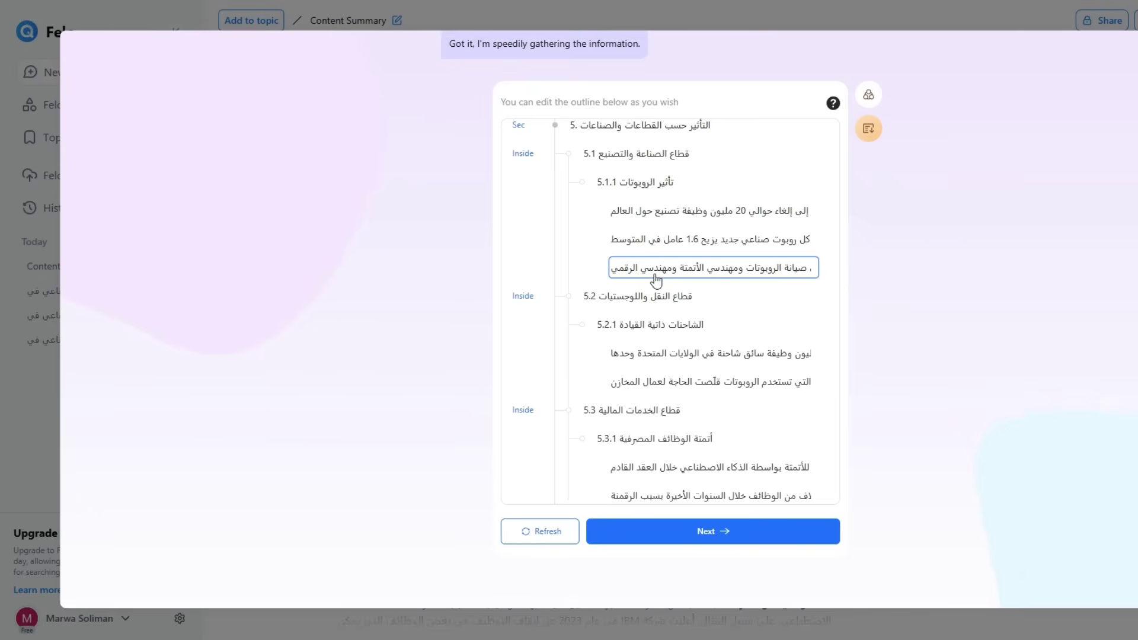
{"action": "scroll", "coordinate": [676, 386], "scroll_direction": "down", "scroll_amount": 1}
{"action": "left_click", "coordinate": [704, 534]}
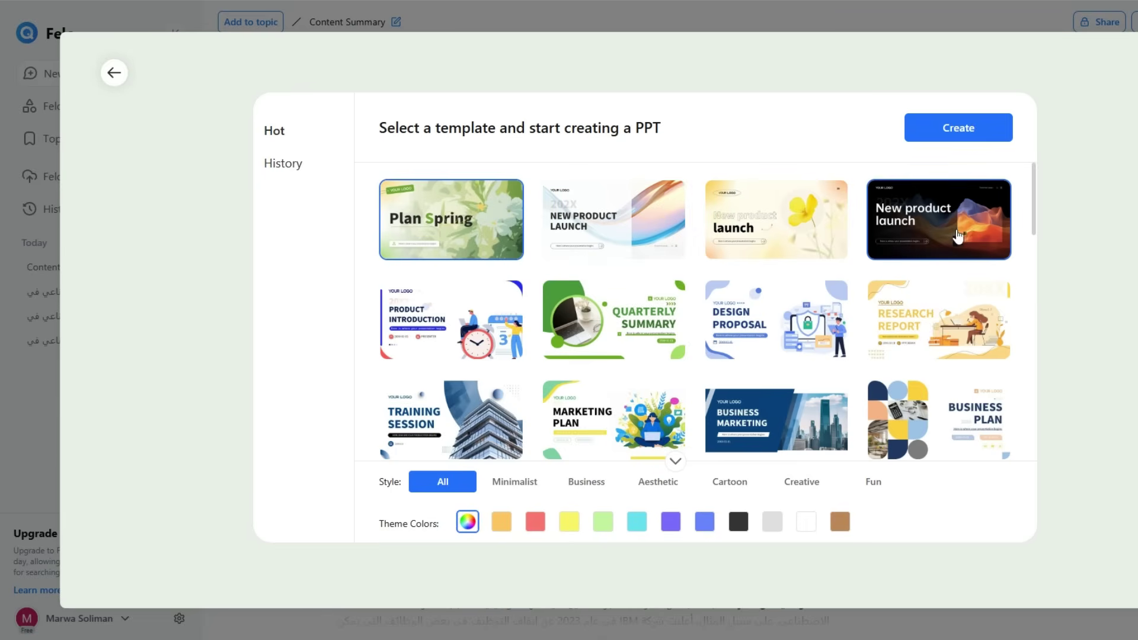
- Filter the presentation templates by the blue theme color and create the PPT with the "New Product Launch" template
{"action": "scroll", "coordinate": [964, 228], "scroll_direction": "down", "scroll_amount": 3}
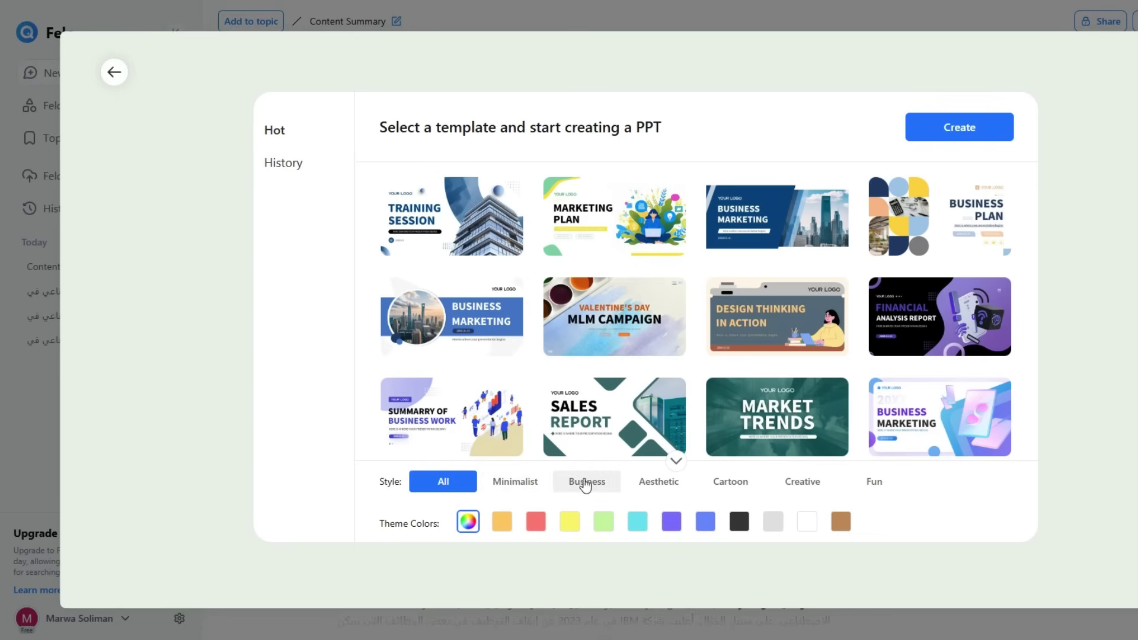
{"action": "left_click", "coordinate": [701, 530]}
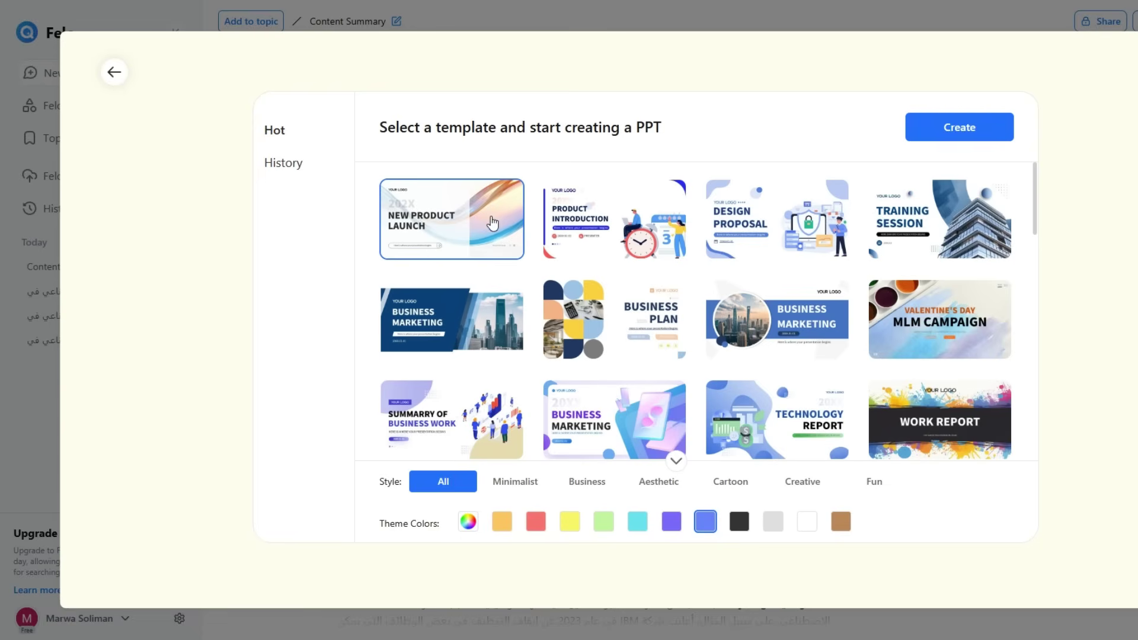
{"action": "scroll", "coordinate": [475, 493], "scroll_direction": "down", "scroll_amount": 1}
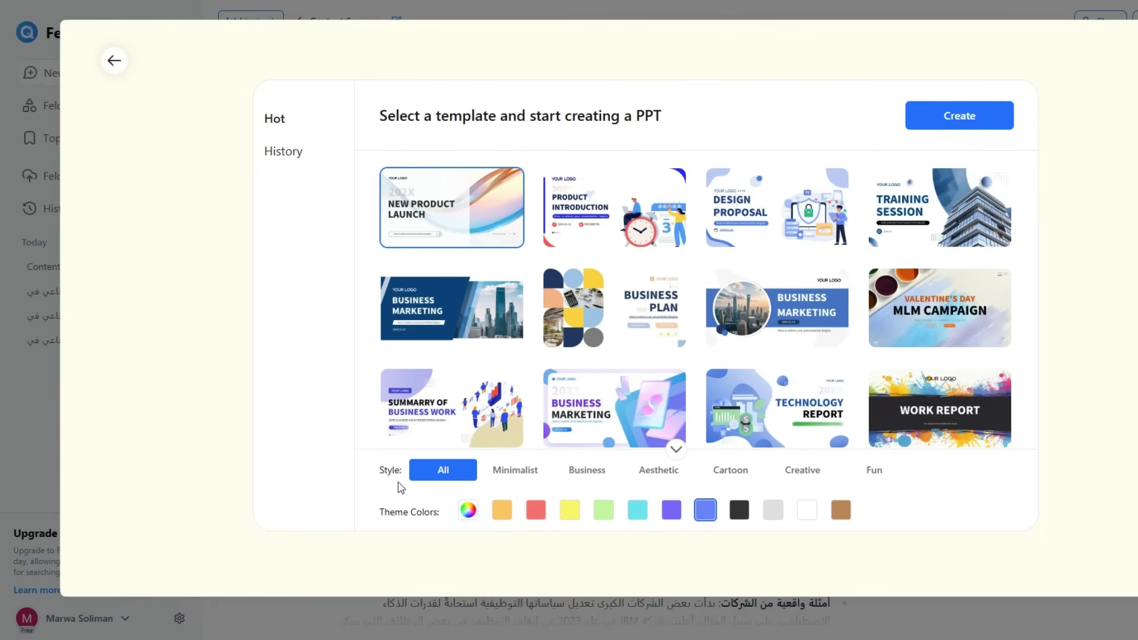
{"action": "left_click", "coordinate": [974, 128]}
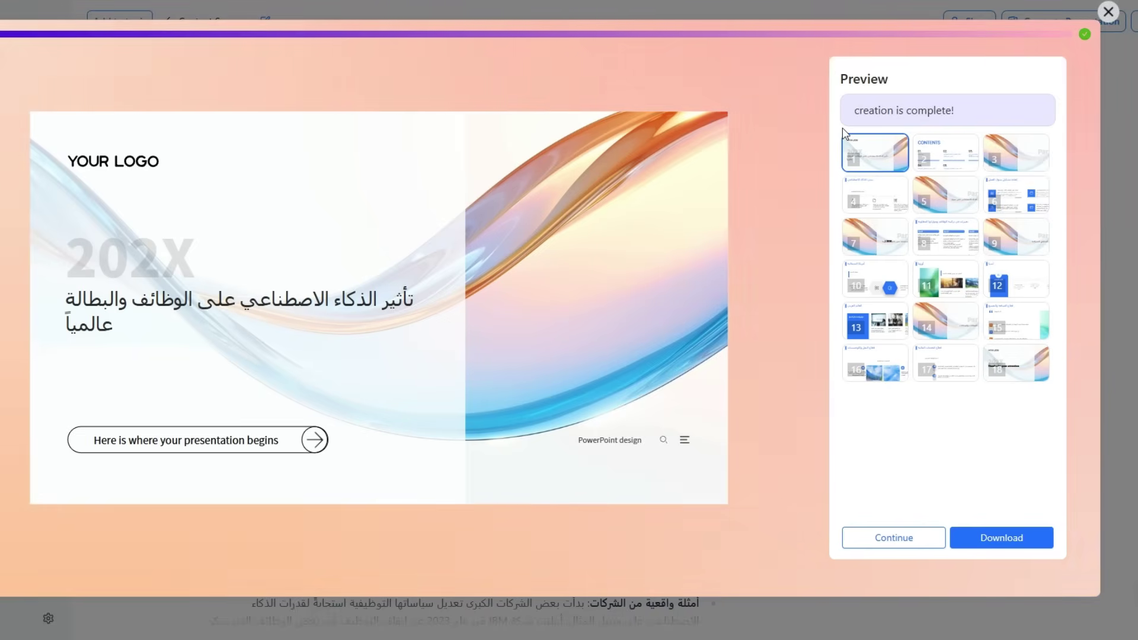
- Look through the generated slides in the preview, from the first section divider to the financial services slide
{"action": "left_click", "coordinate": [972, 159]}
{"action": "left_click", "coordinate": [1015, 155]}
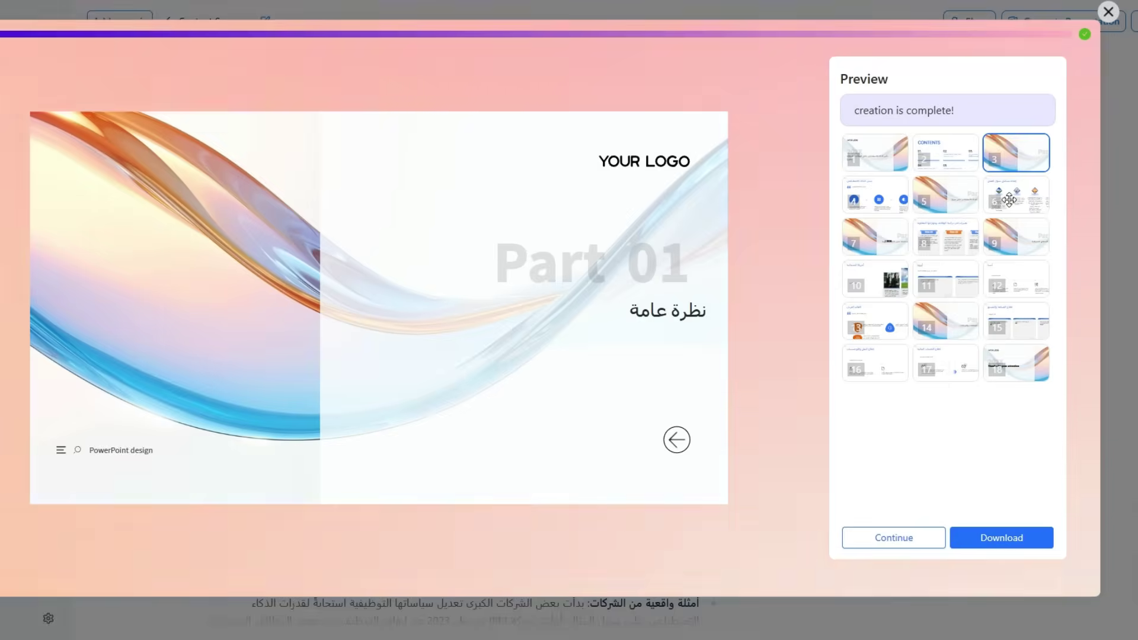
{"action": "left_click", "coordinate": [1009, 200]}
{"action": "left_click", "coordinate": [944, 196]}
{"action": "left_click", "coordinate": [880, 195]}
{"action": "left_click", "coordinate": [875, 236]}
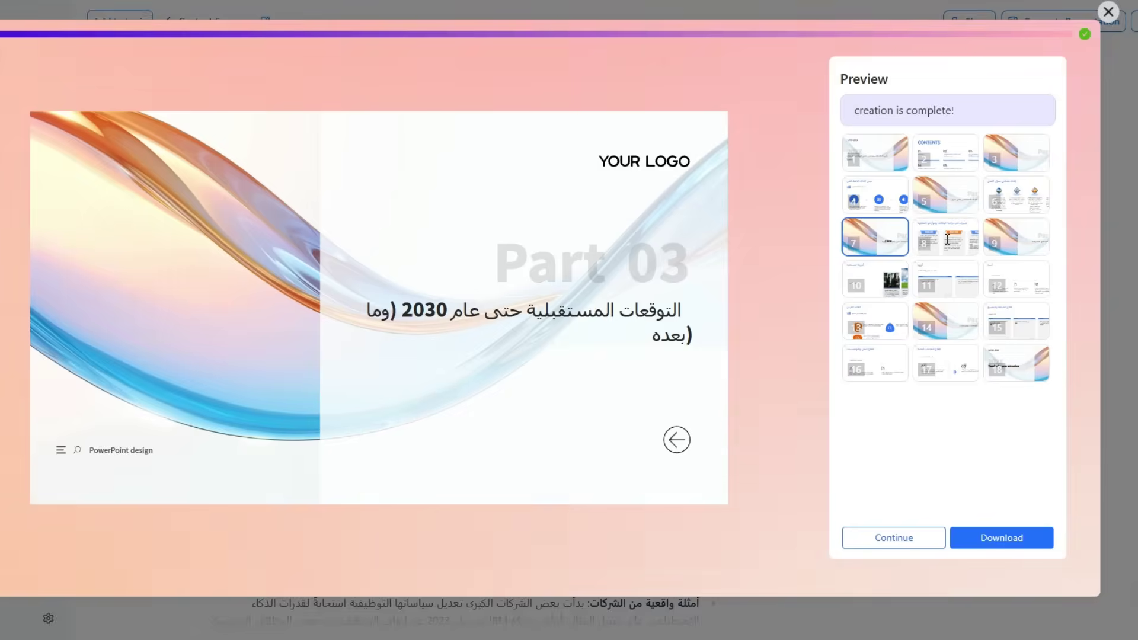
{"action": "left_click", "coordinate": [946, 236]}
{"action": "left_click", "coordinate": [1010, 237]}
{"action": "left_click", "coordinate": [1015, 276]}
{"action": "left_click", "coordinate": [945, 280]}
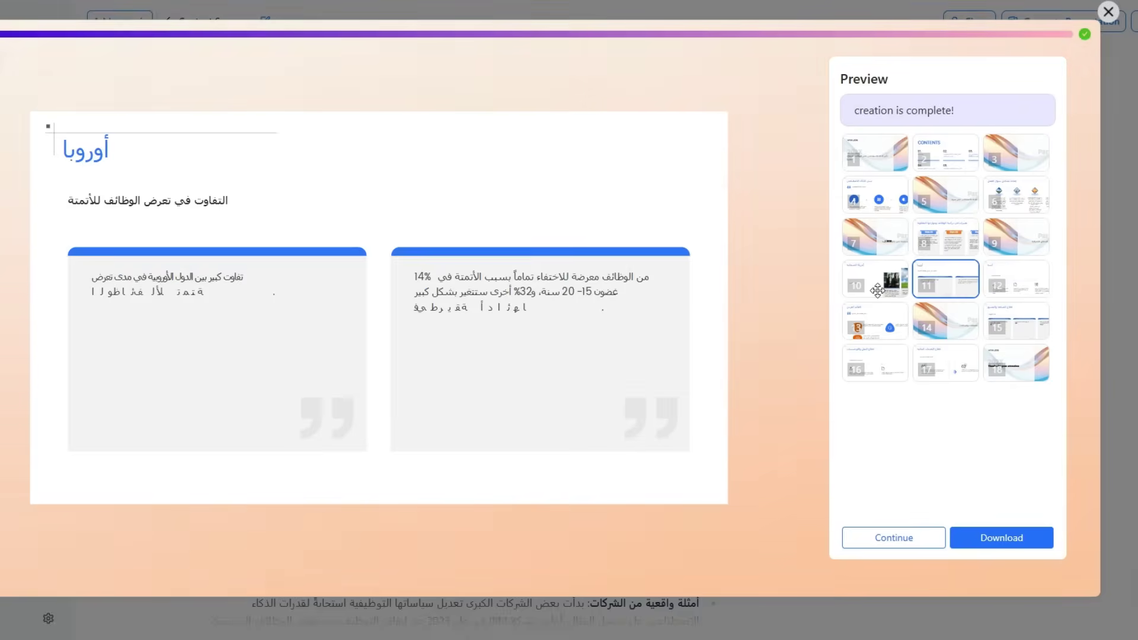
{"action": "left_click", "coordinate": [880, 284]}
{"action": "left_click", "coordinate": [878, 323]}
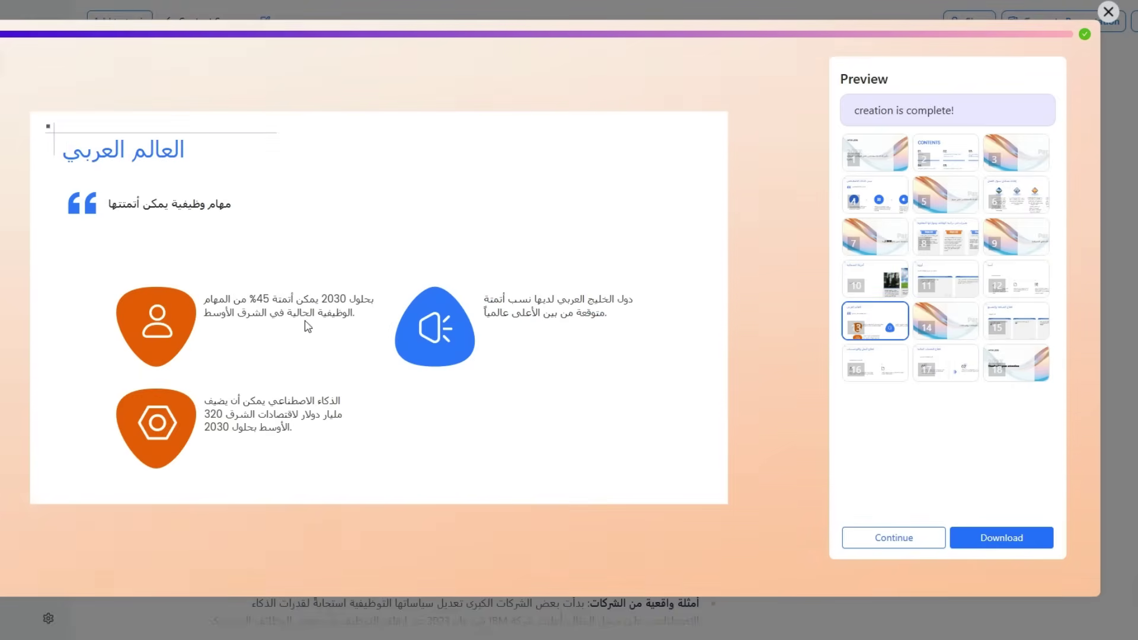
{"action": "left_click", "coordinate": [887, 356]}
{"action": "left_click", "coordinate": [943, 363]}
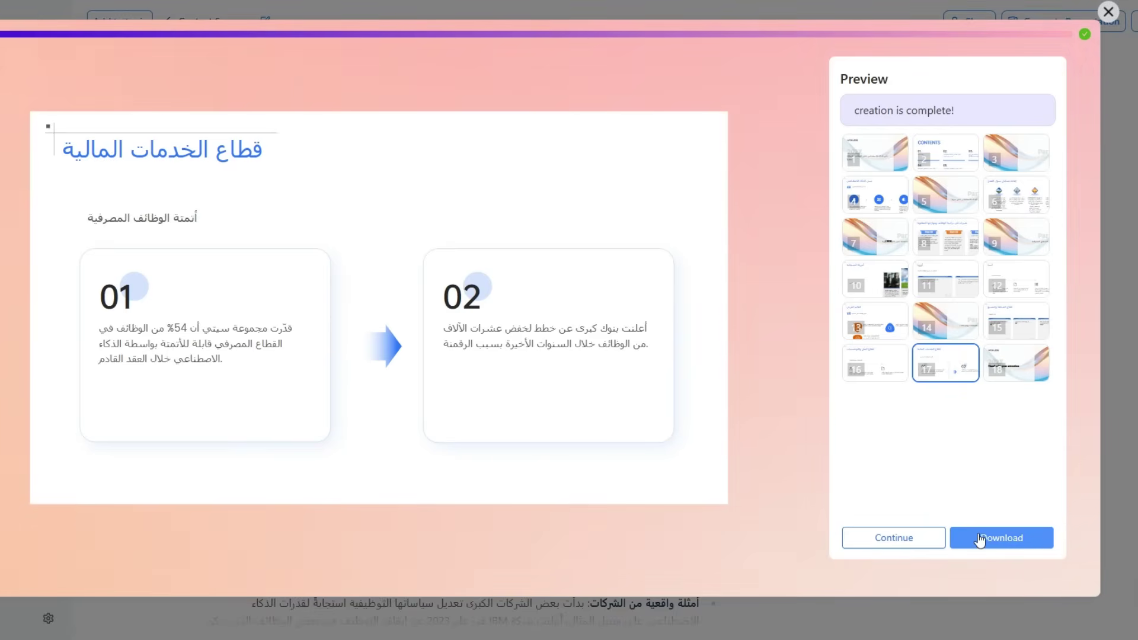
- Recheck the transport, North America, Europe and opening slides in the preview, and close the presentation window
{"action": "left_click", "coordinate": [882, 369]}
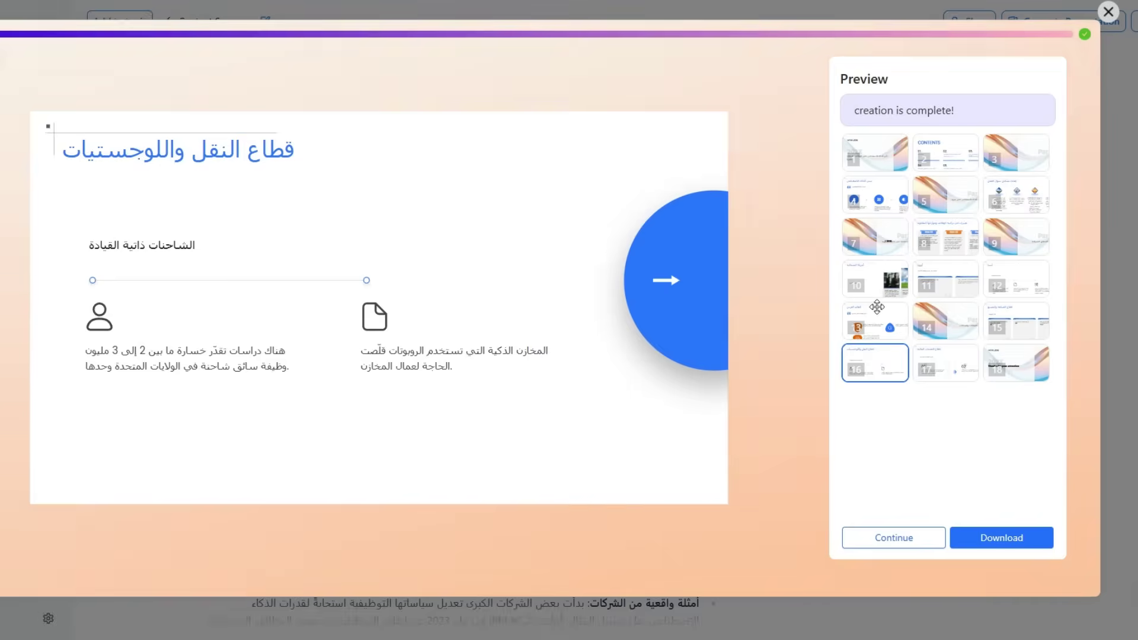
{"action": "left_click", "coordinate": [895, 280]}
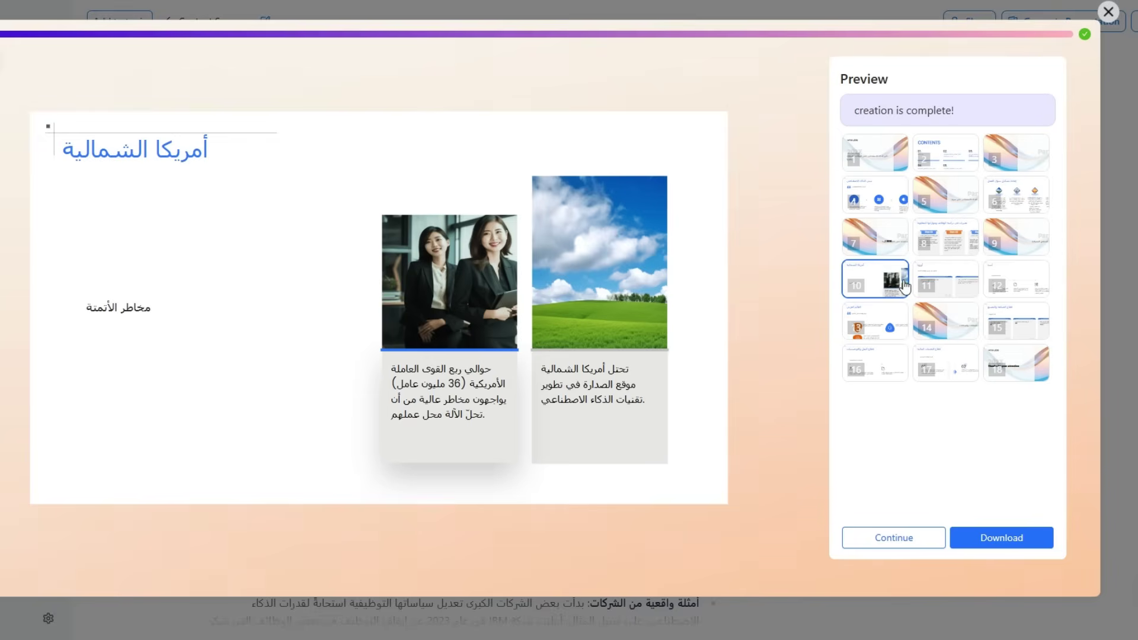
{"action": "left_click", "coordinate": [935, 241]}
{"action": "left_click", "coordinate": [946, 279]}
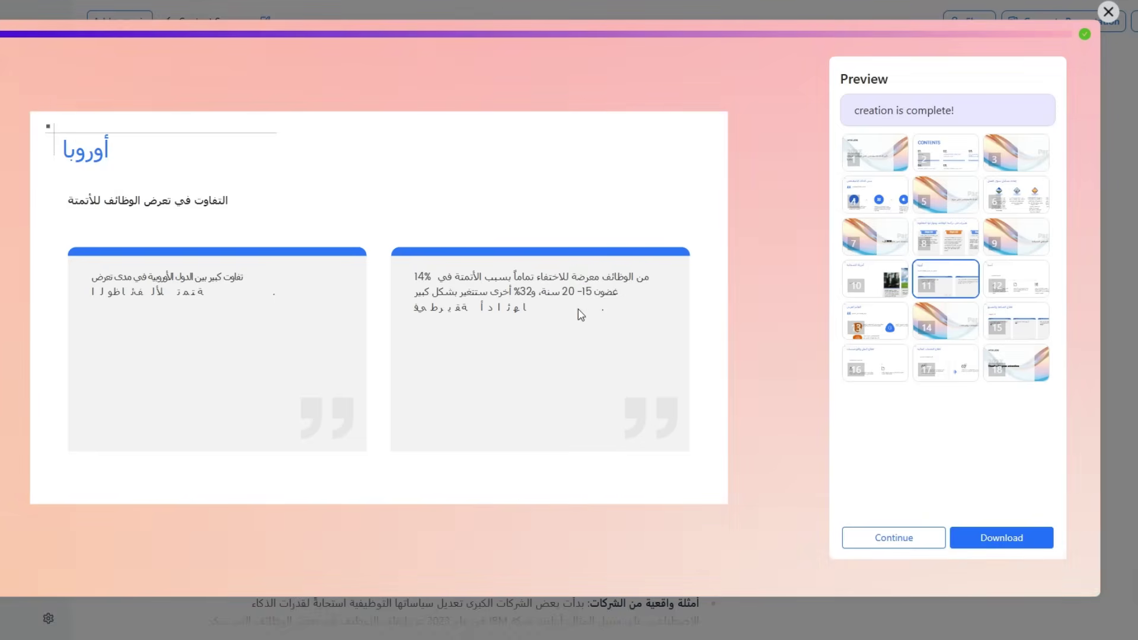
{"action": "left_click", "coordinate": [984, 203]}
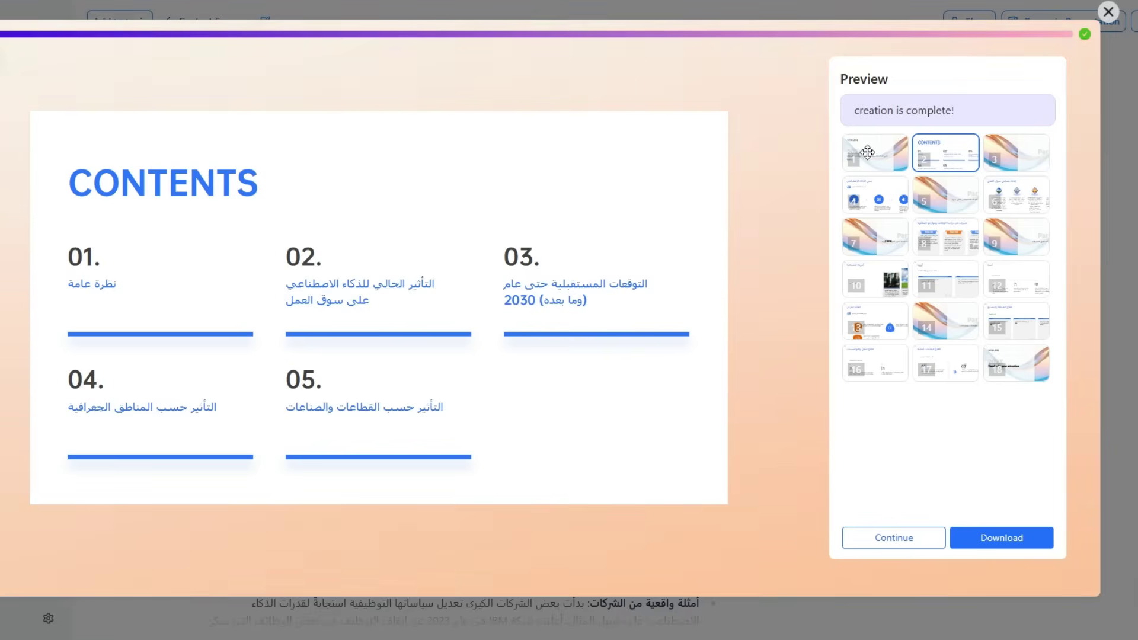
{"action": "left_click", "coordinate": [889, 156]}
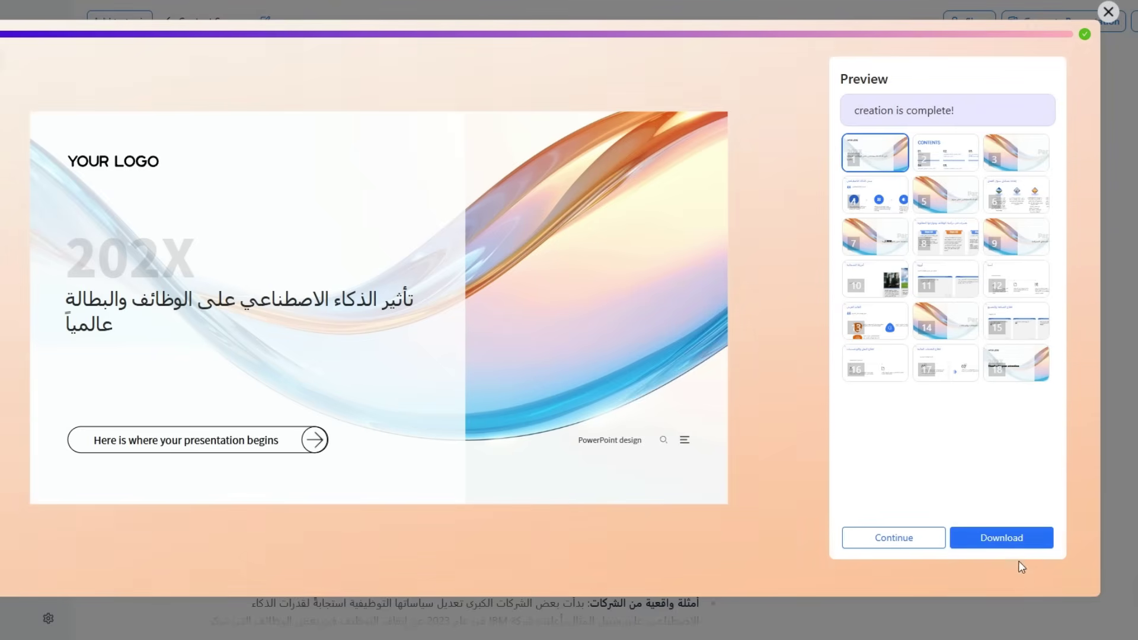
{"action": "left_click", "coordinate": [1110, 14]}
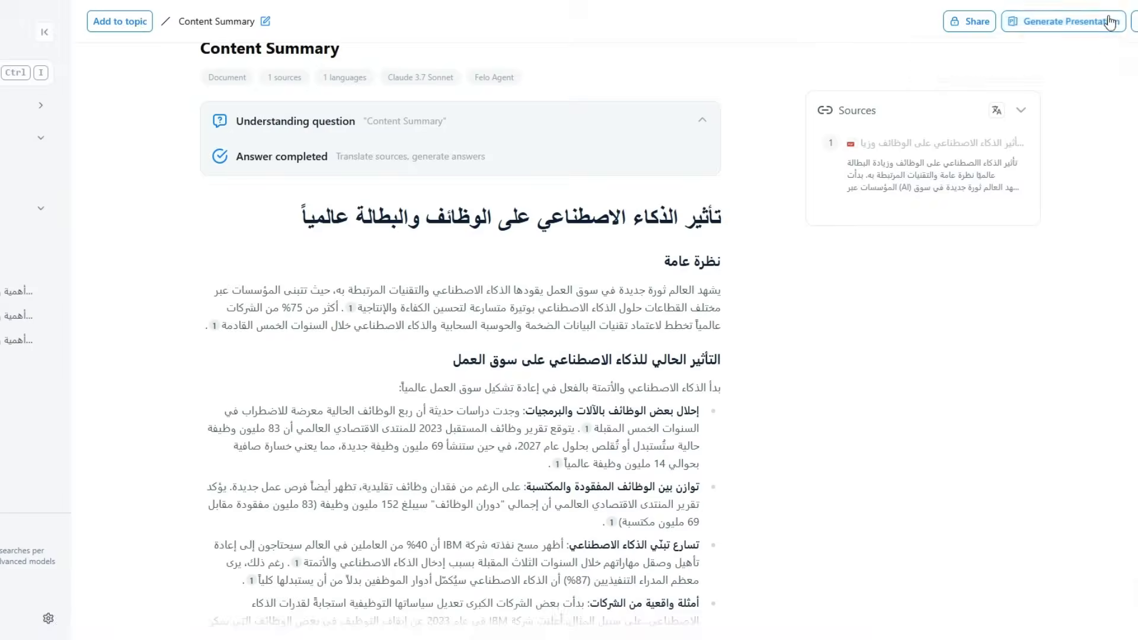
- Skim the Arabic content summary of the PDF and open its presentation generation options
{"action": "scroll", "coordinate": [503, 460], "scroll_direction": "down", "scroll_amount": 4}
{"action": "scroll", "coordinate": [504, 460], "scroll_direction": "up", "scroll_amount": 5}
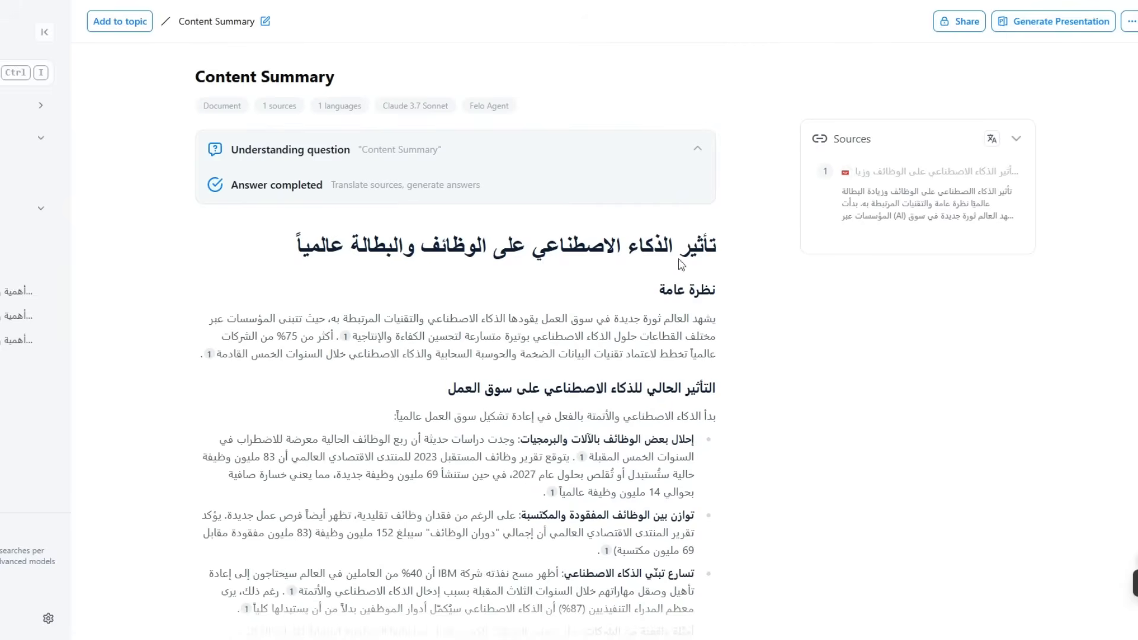
{"action": "left_click", "coordinate": [1052, 27]}
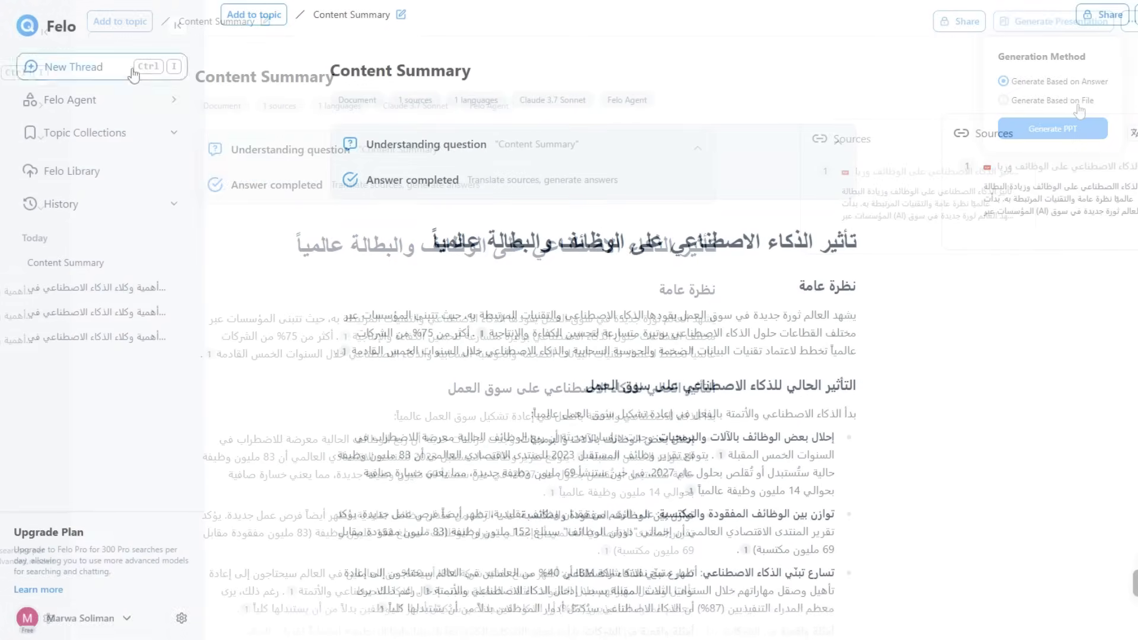
- Open the Felo Agent page and browse the featured agent templates
{"action": "left_click", "coordinate": [169, 102]}
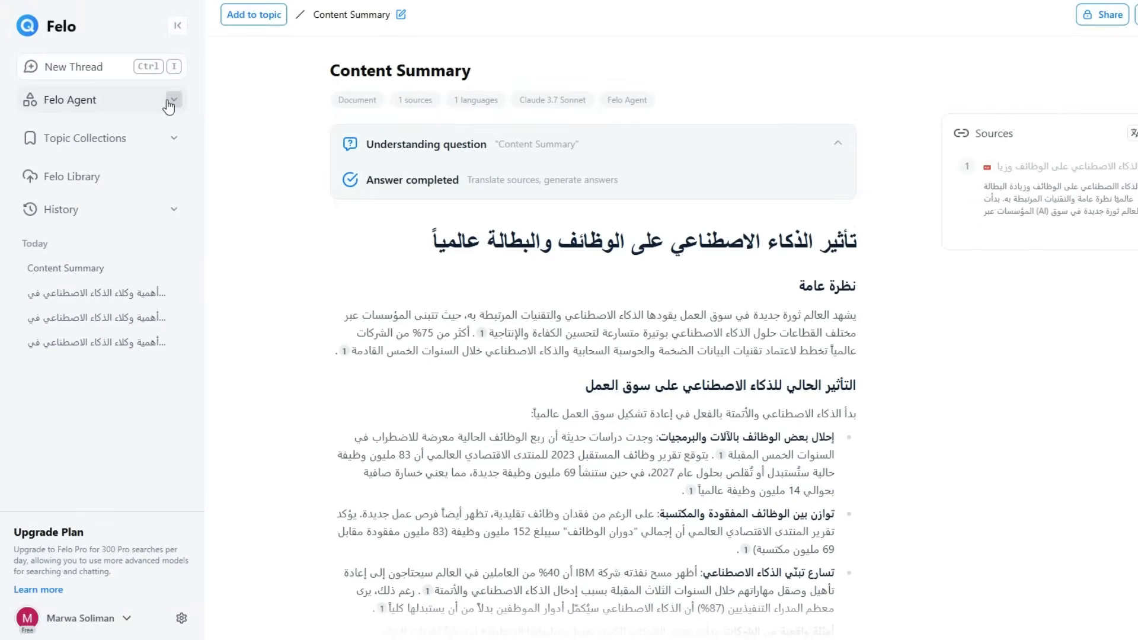
{"action": "left_click", "coordinate": [84, 101]}
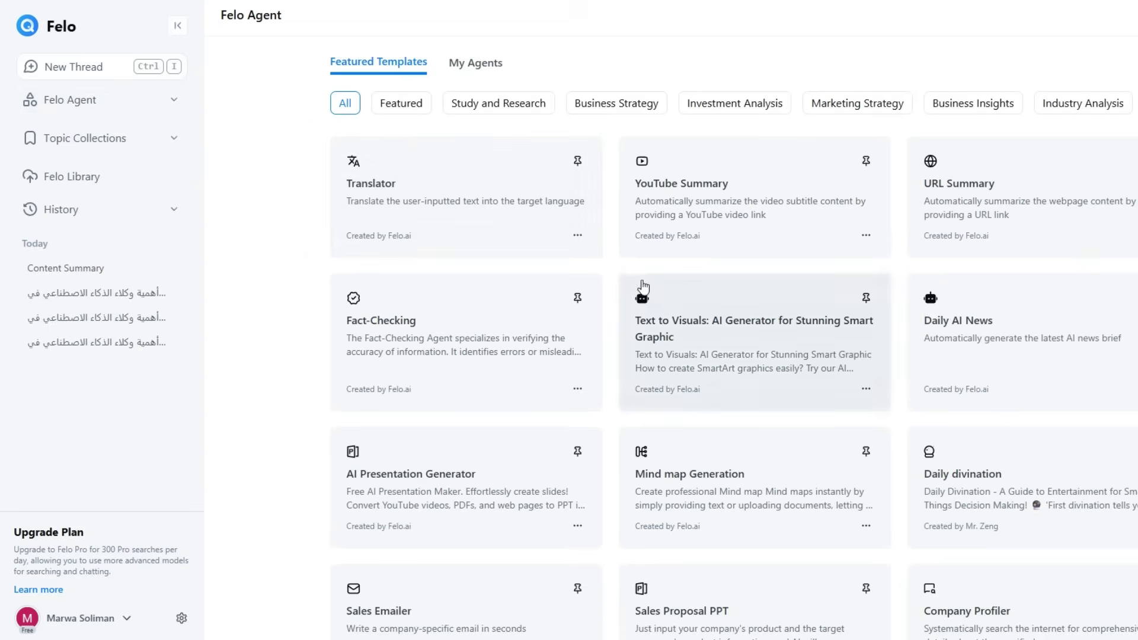
{"action": "scroll", "coordinate": [593, 338], "scroll_direction": "down", "scroll_amount": 3}
{"action": "scroll", "coordinate": [506, 318], "scroll_direction": "up", "scroll_amount": 3}
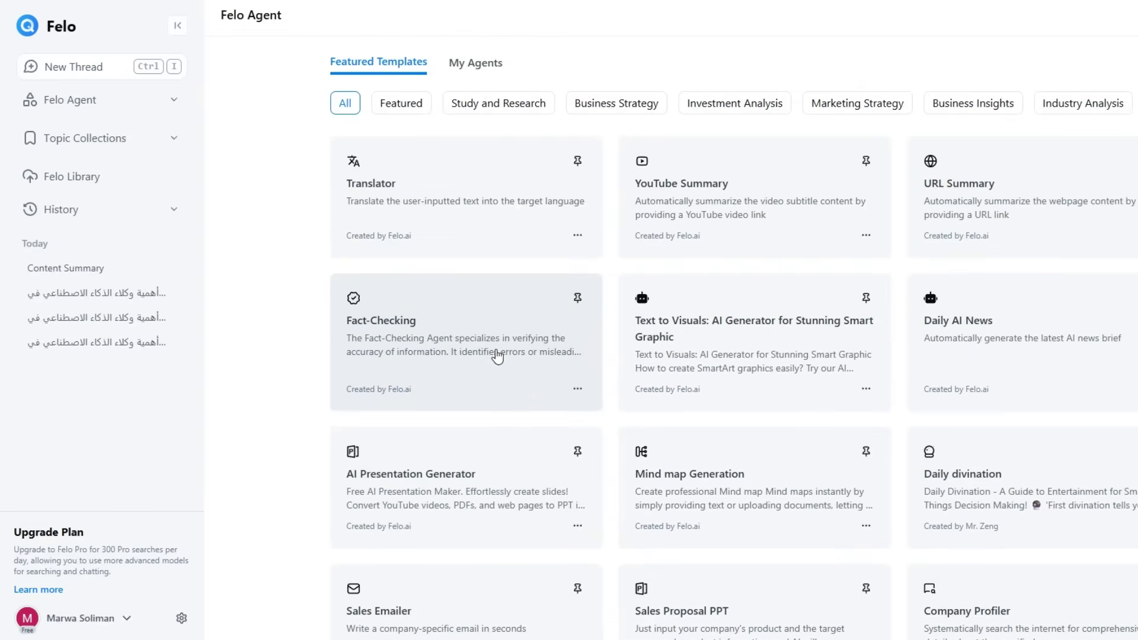
- Start a new Intelligent Search Agent under My Agents and name it "Transaltor"
{"action": "left_click", "coordinate": [491, 70]}
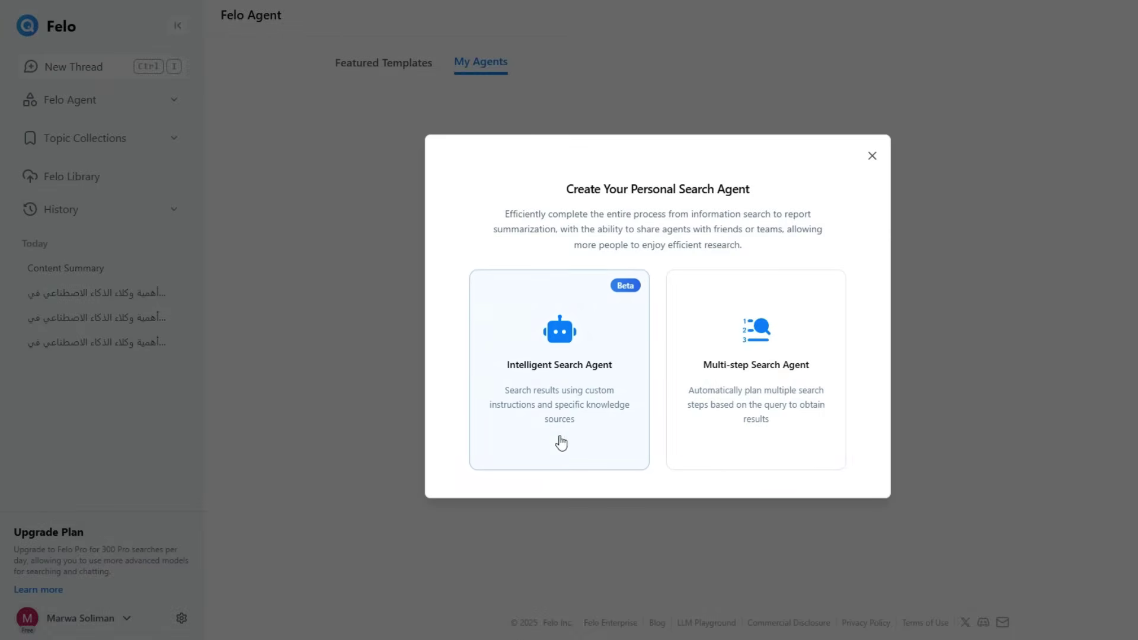
{"action": "left_click", "coordinate": [562, 355]}
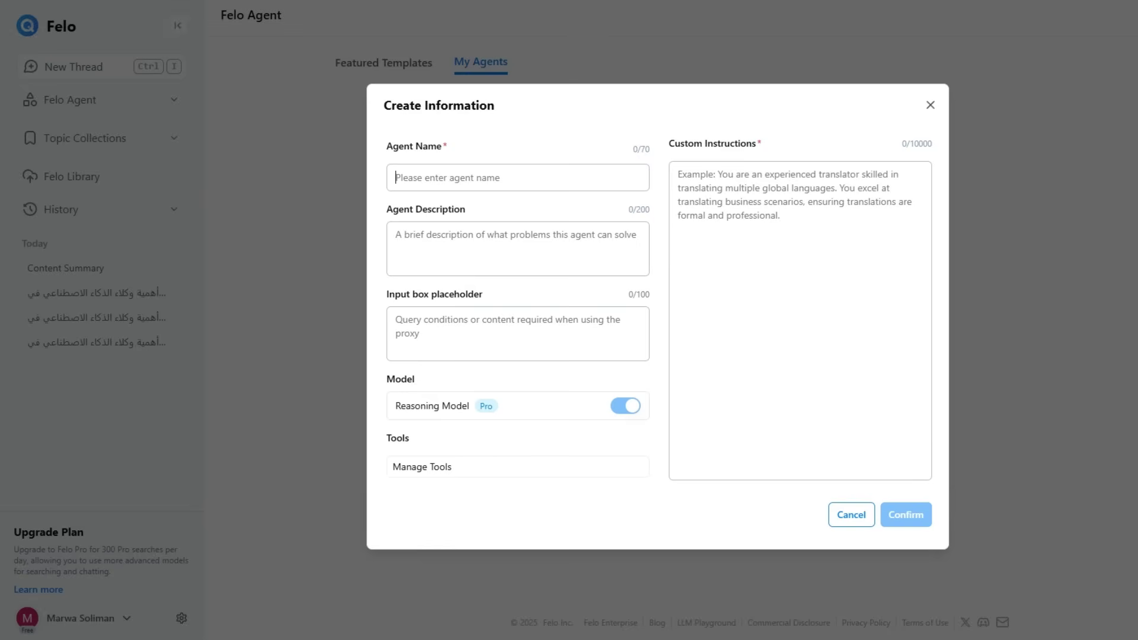
{"action": "type", "text": "Transaltor"}
{"action": "left_click", "coordinate": [424, 178]}
- Set the agent description to "Translate any input text to German", leaving the input box placeholder empty
{"action": "left_click", "coordinate": [444, 251]}
{"action": "type", "text": "Tr"}
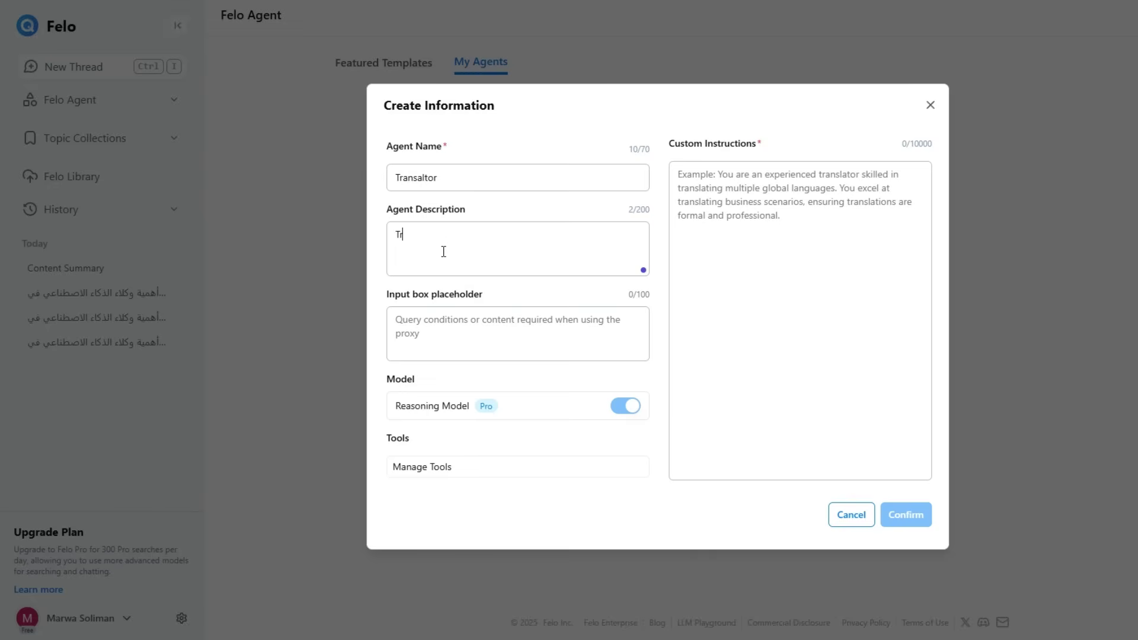
{"action": "type", "text": "ansalte any input text to German"}
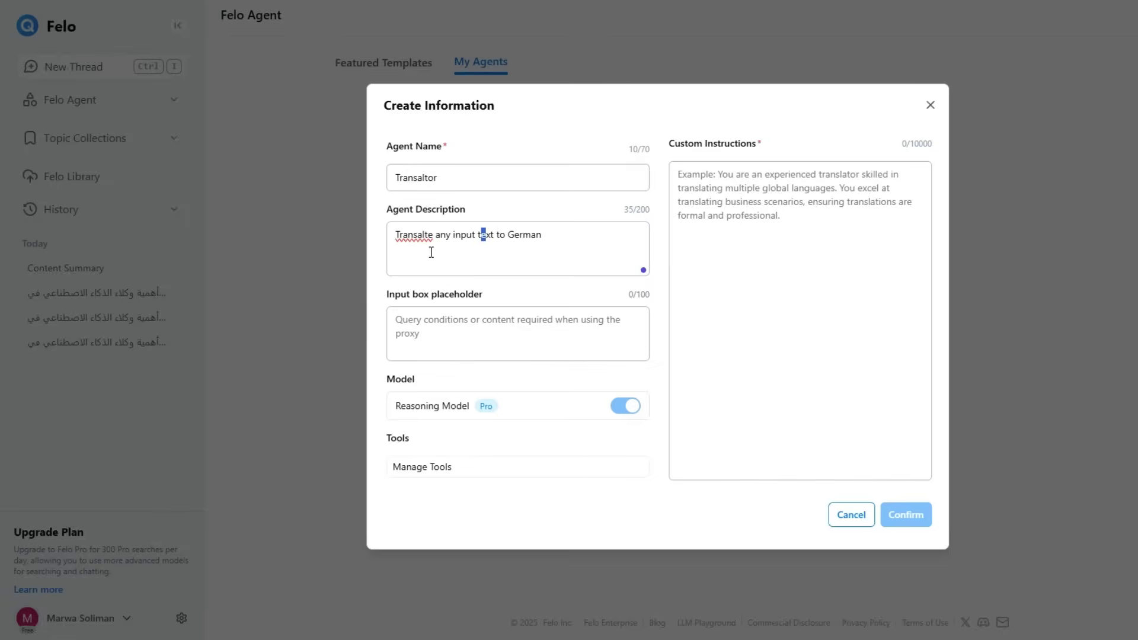
{"action": "double_click", "coordinate": [418, 235]}
{"action": "type", "text": "Translate"}
{"action": "left_click", "coordinate": [461, 320]}
- Enable the Web Reader and Search Internet tools for the agent and return to its creation form
{"action": "left_click", "coordinate": [435, 468]}
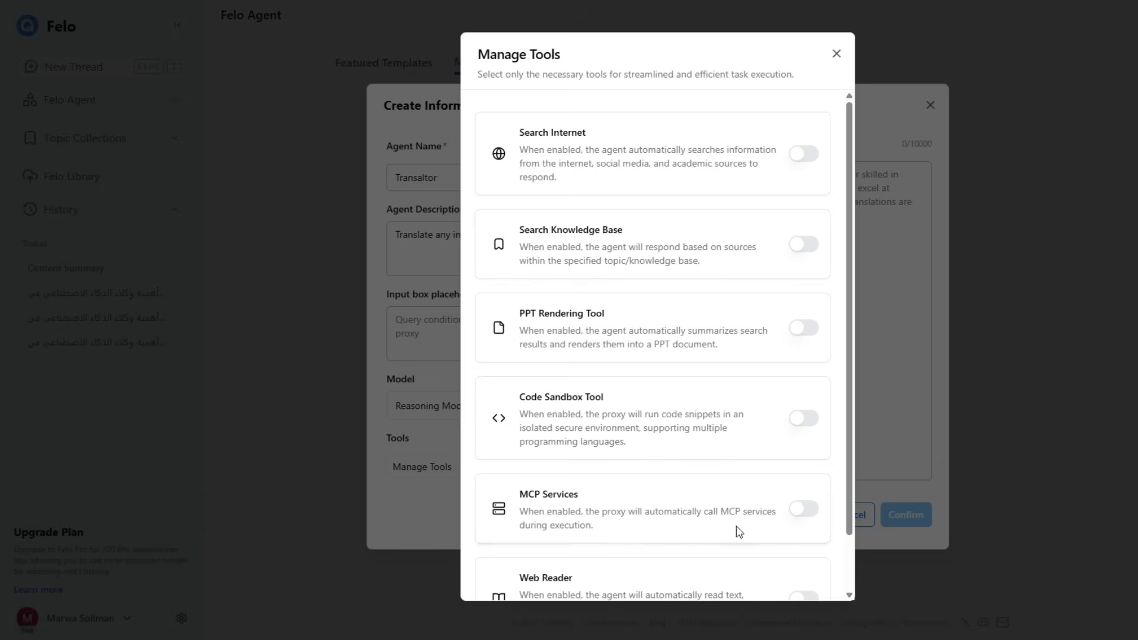
{"action": "scroll", "coordinate": [691, 453], "scroll_direction": "down", "scroll_amount": 2}
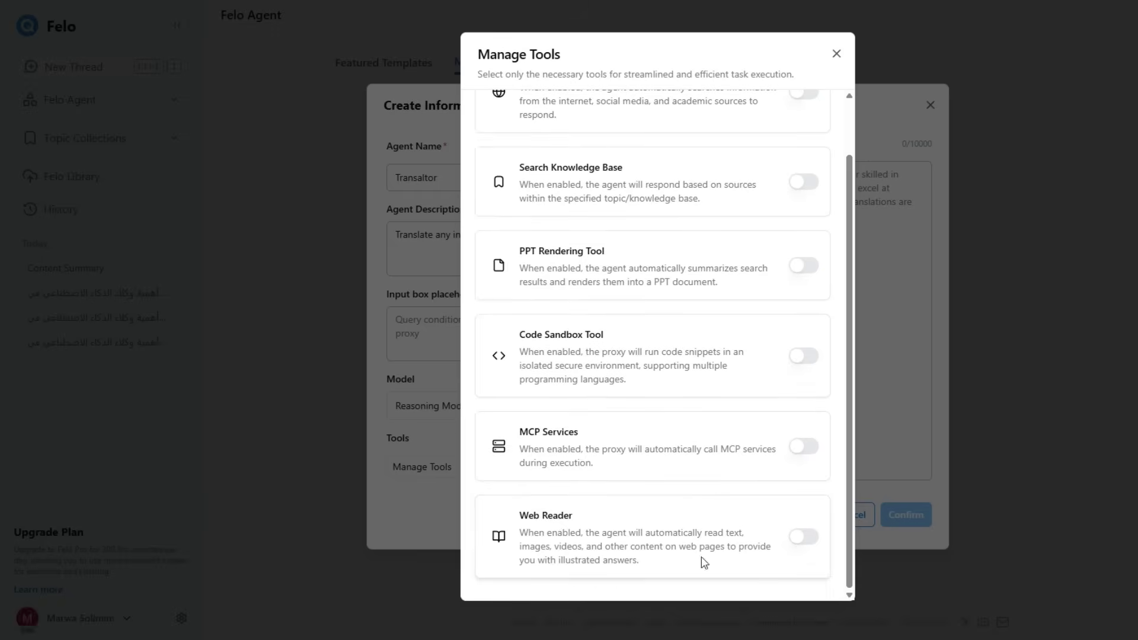
{"action": "left_click", "coordinate": [806, 542]}
{"action": "scroll", "coordinate": [805, 540], "scroll_direction": "up", "scroll_amount": 2}
{"action": "left_click", "coordinate": [806, 156]}
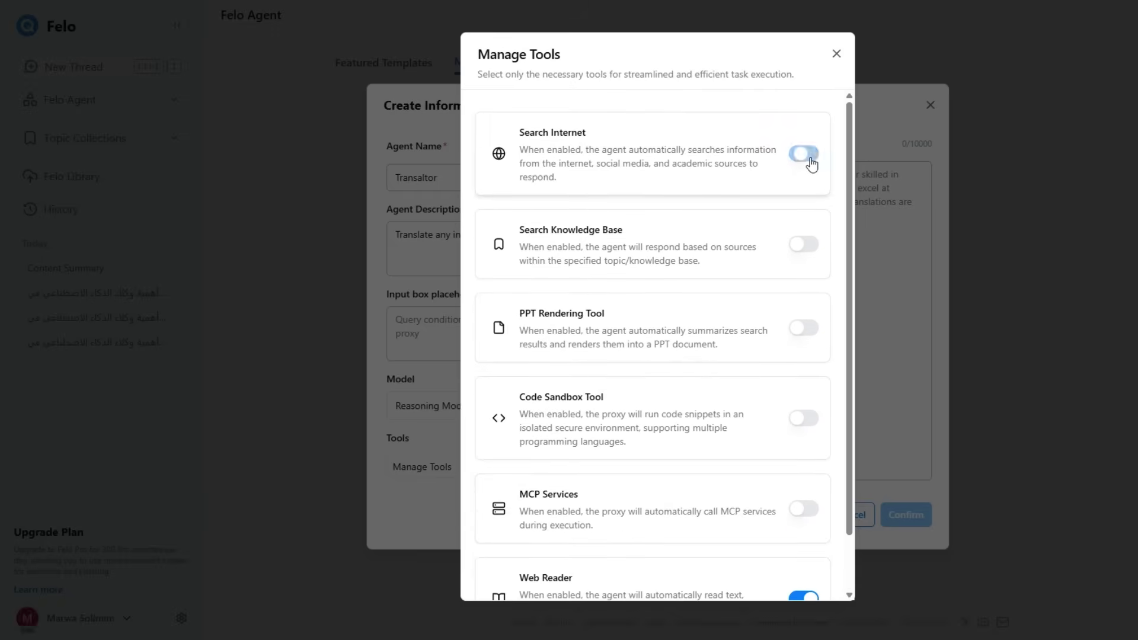
{"action": "left_click", "coordinate": [836, 53]}
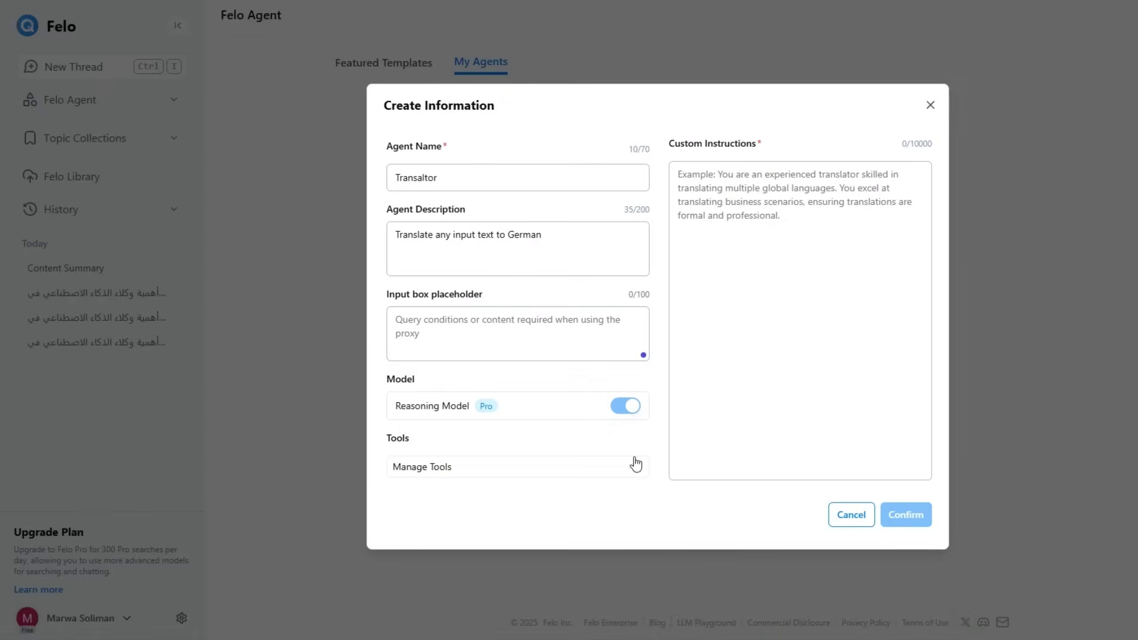
- Copy the agent description "Translate any input text to German" into the custom instructions
{"action": "left_click", "coordinate": [696, 189]}
{"action": "left_click_drag", "start_coordinate": [556, 239], "coordinate": [394, 234]}
{"action": "key", "text": "ctrl+c"}
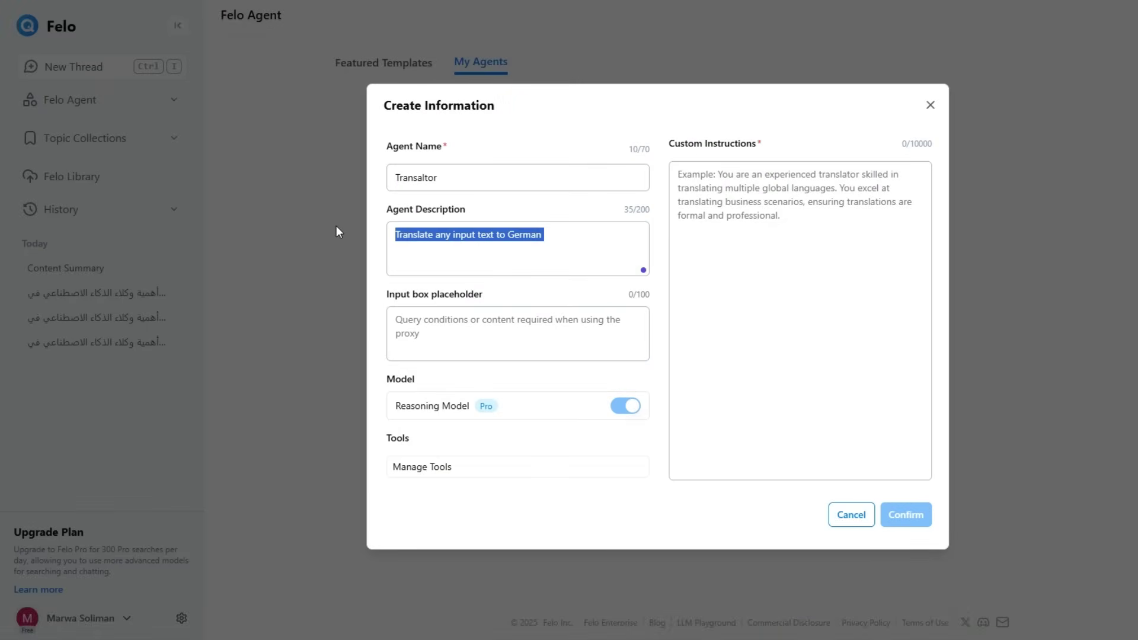
{"action": "left_click", "coordinate": [774, 187]}
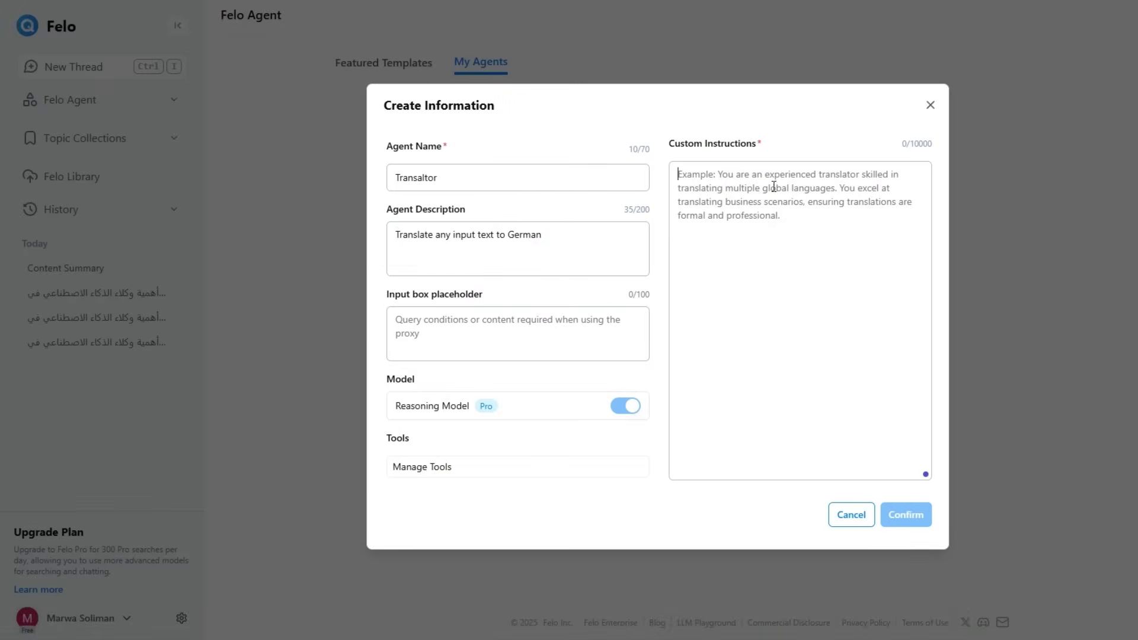
{"action": "key", "text": "ctrl+v"}
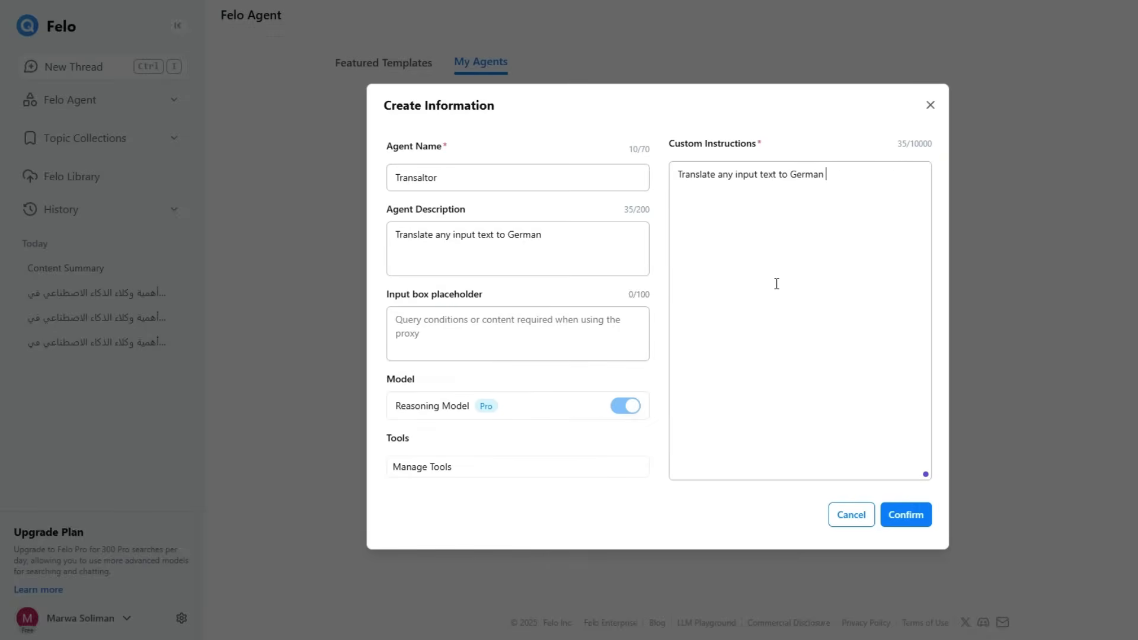
- Confirm creation of the translator agent and apply it
{"action": "left_click", "coordinate": [911, 521]}
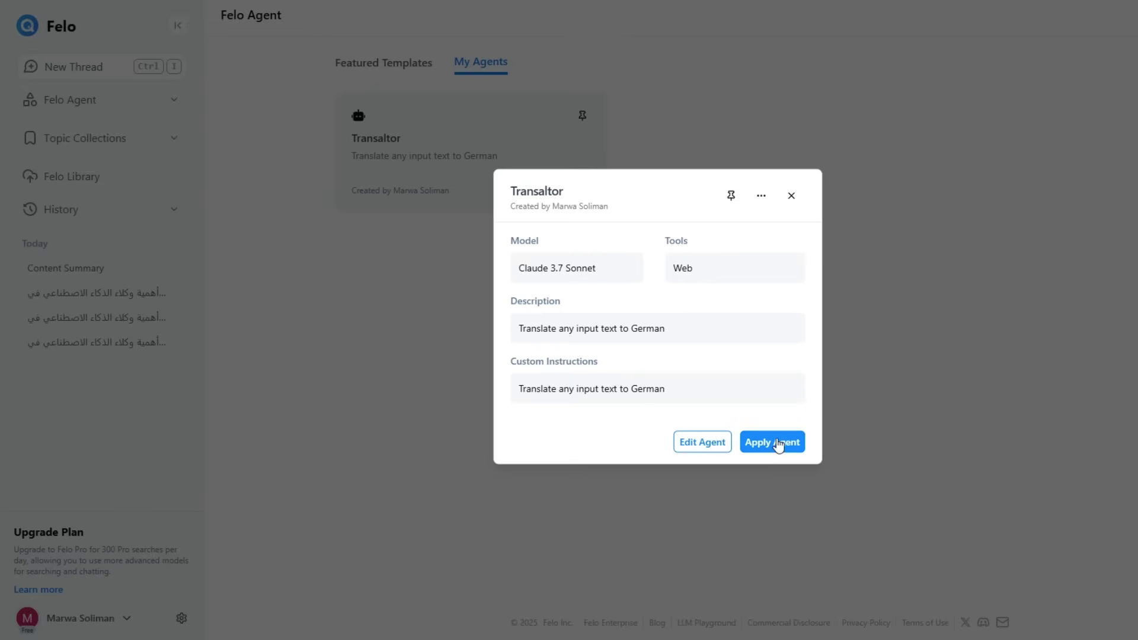
{"action": "left_click", "coordinate": [777, 445]}
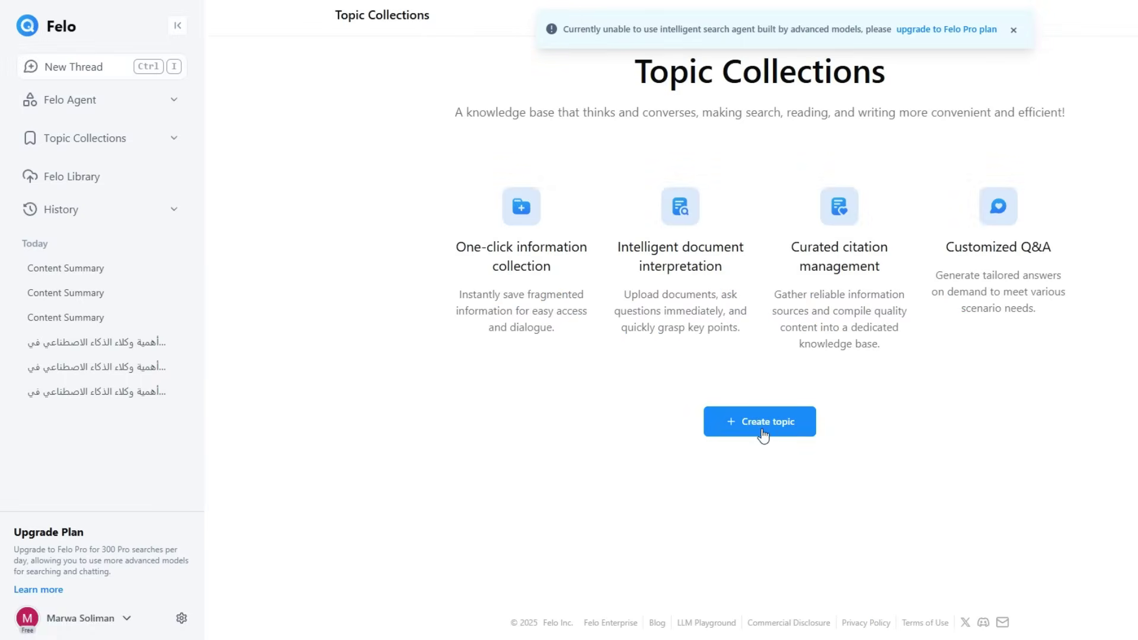
- Create a topic titled "Canva tips and tricks", leaving the identifier, description and custom prompt unset
{"action": "left_click", "coordinate": [758, 425]}
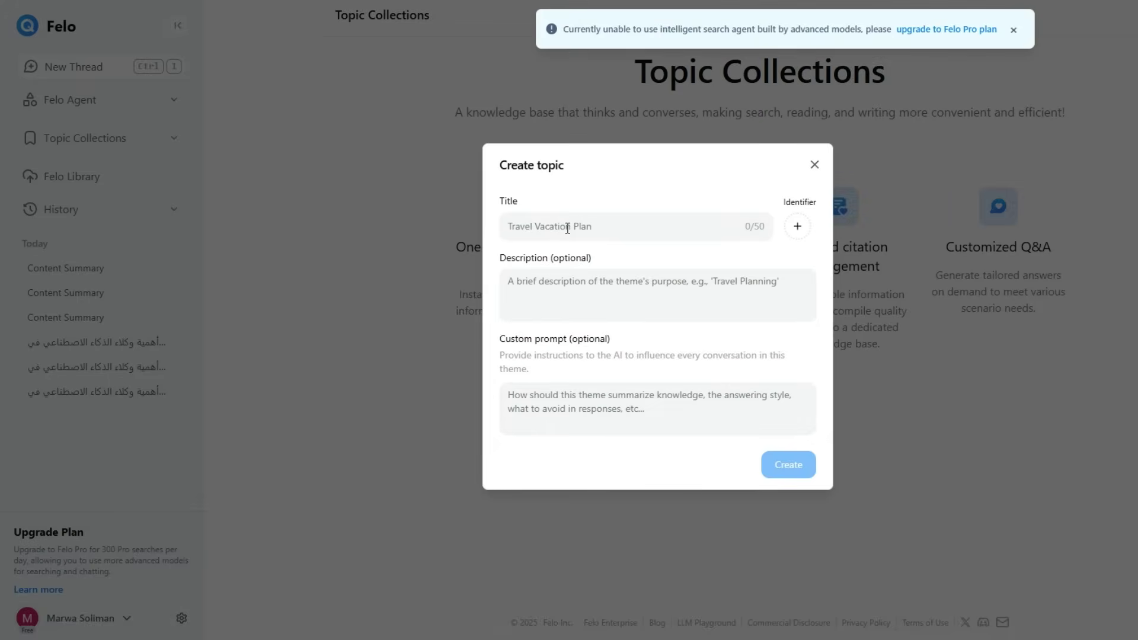
{"action": "type", "text": "Canva tips and tricks"}
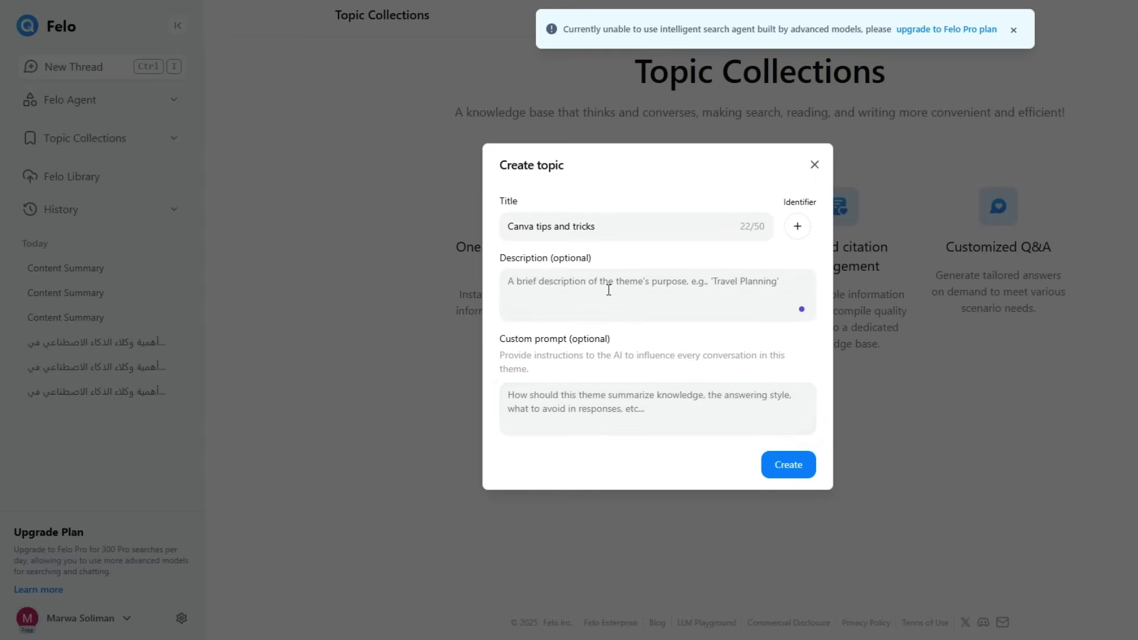
{"action": "left_click", "coordinate": [799, 228]}
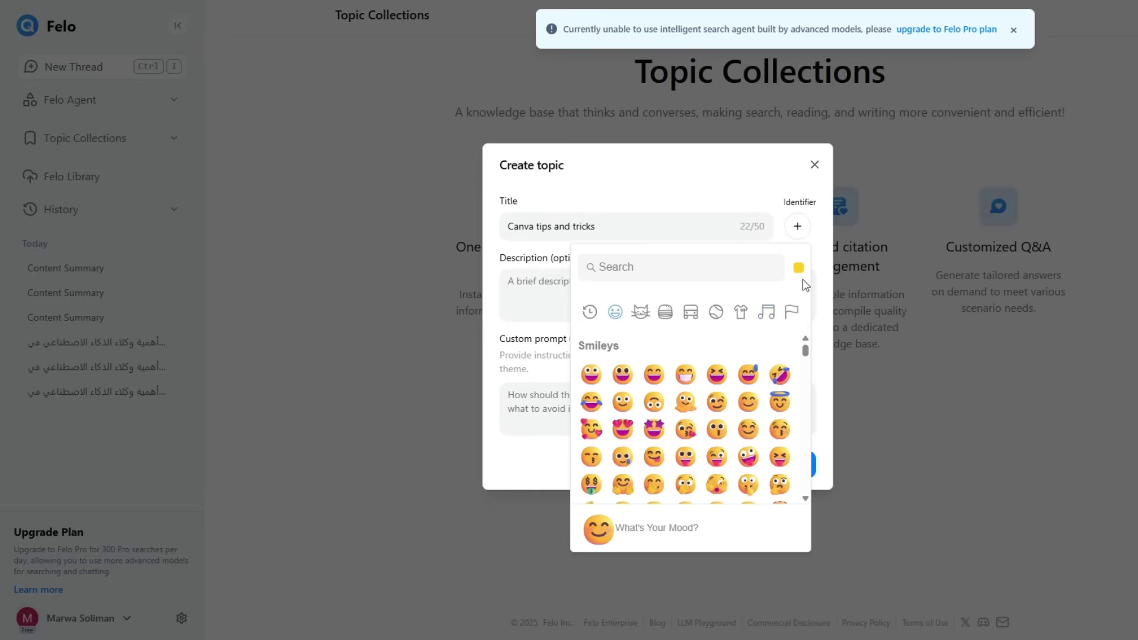
{"action": "left_click", "coordinate": [699, 158]}
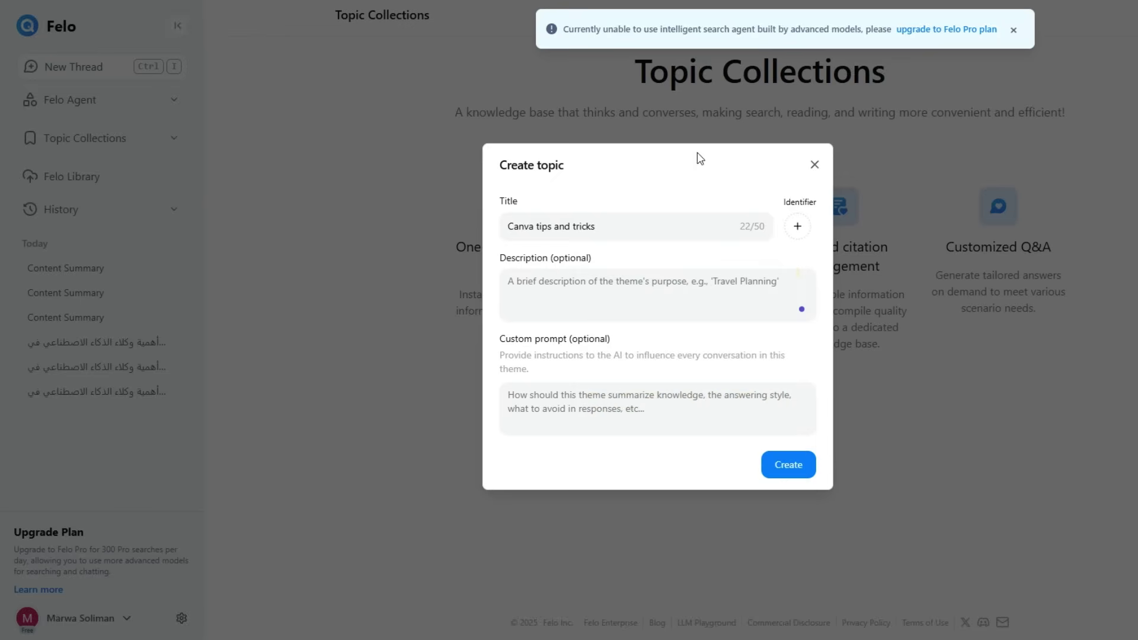
{"action": "left_click", "coordinate": [795, 475]}
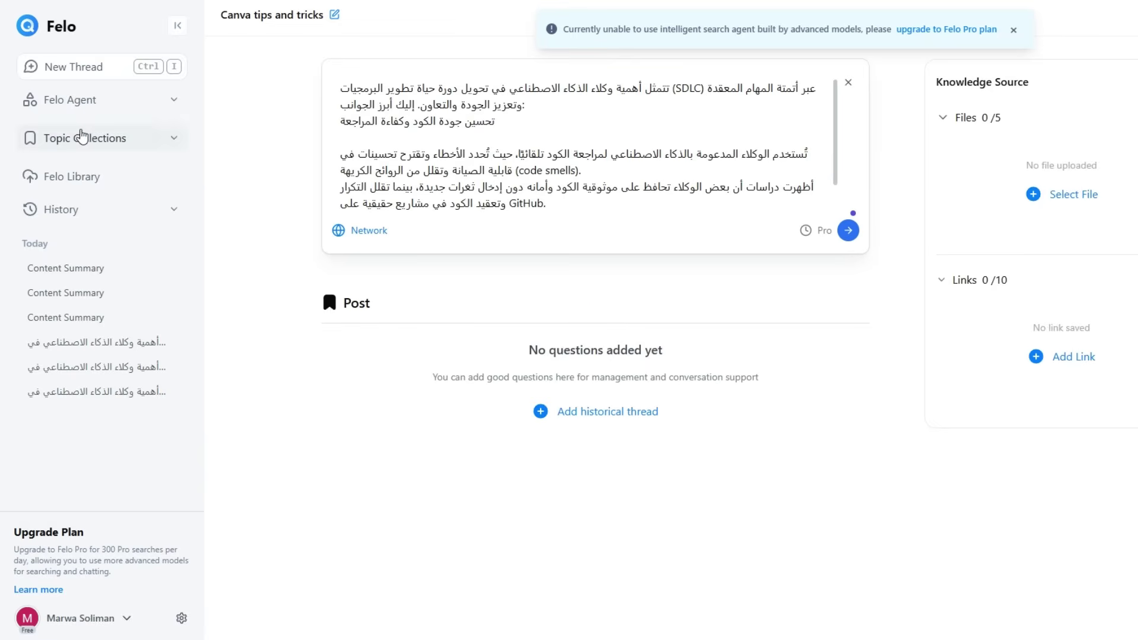
- Reopen the "Canva tips and tricks" topic from the collections overview, check its file source option, and head back to the home page
{"action": "left_click", "coordinate": [84, 136]}
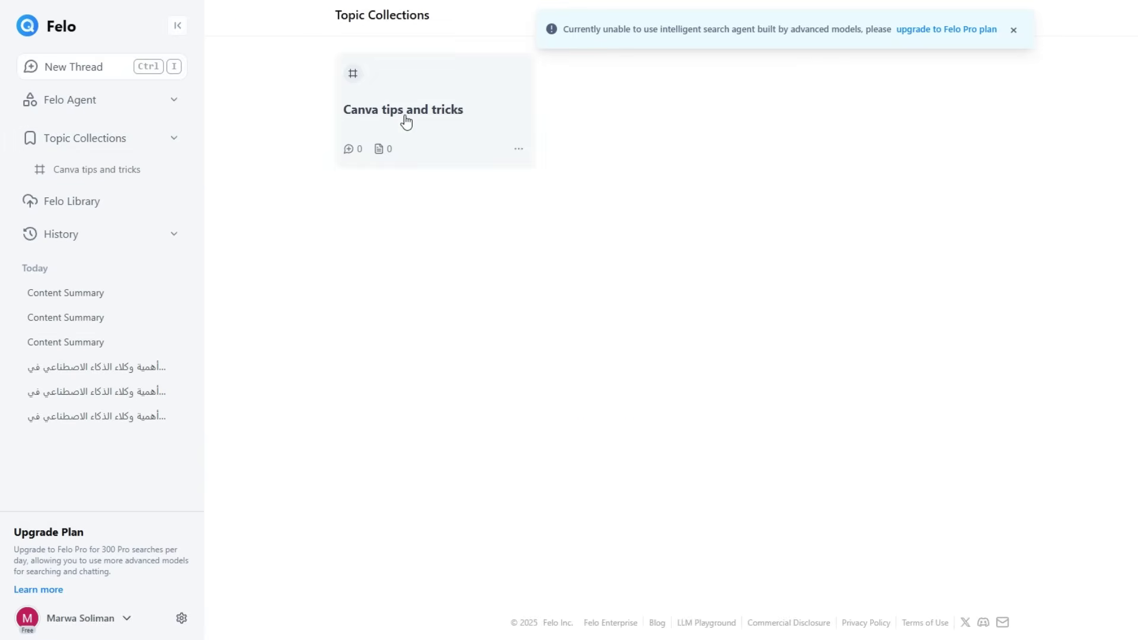
{"action": "left_click", "coordinate": [405, 121]}
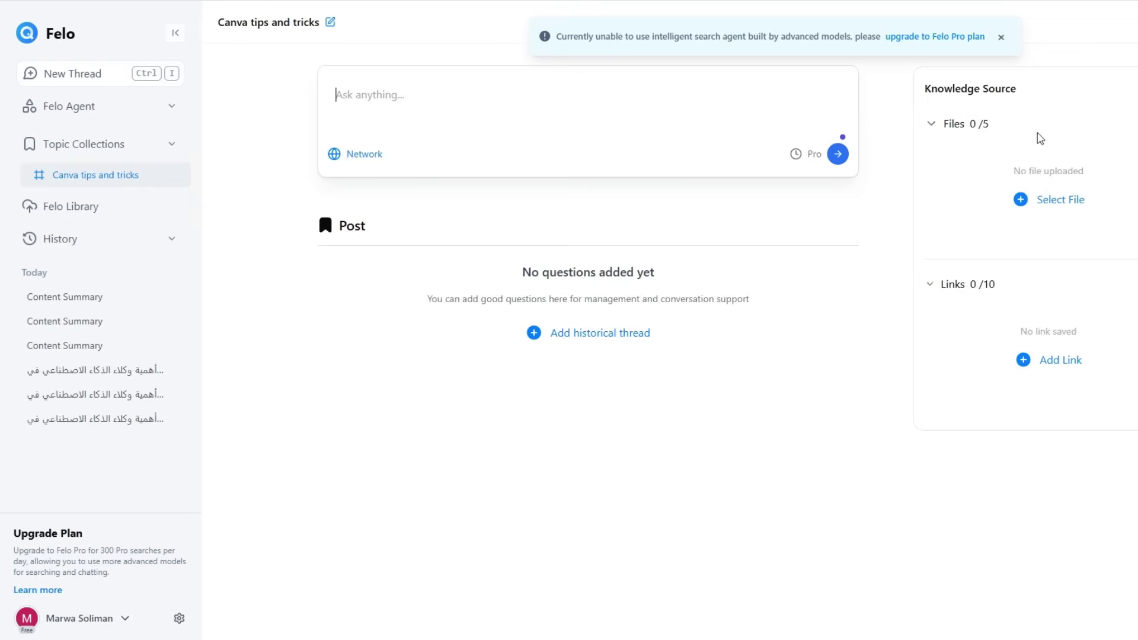
{"action": "left_click", "coordinate": [1051, 203]}
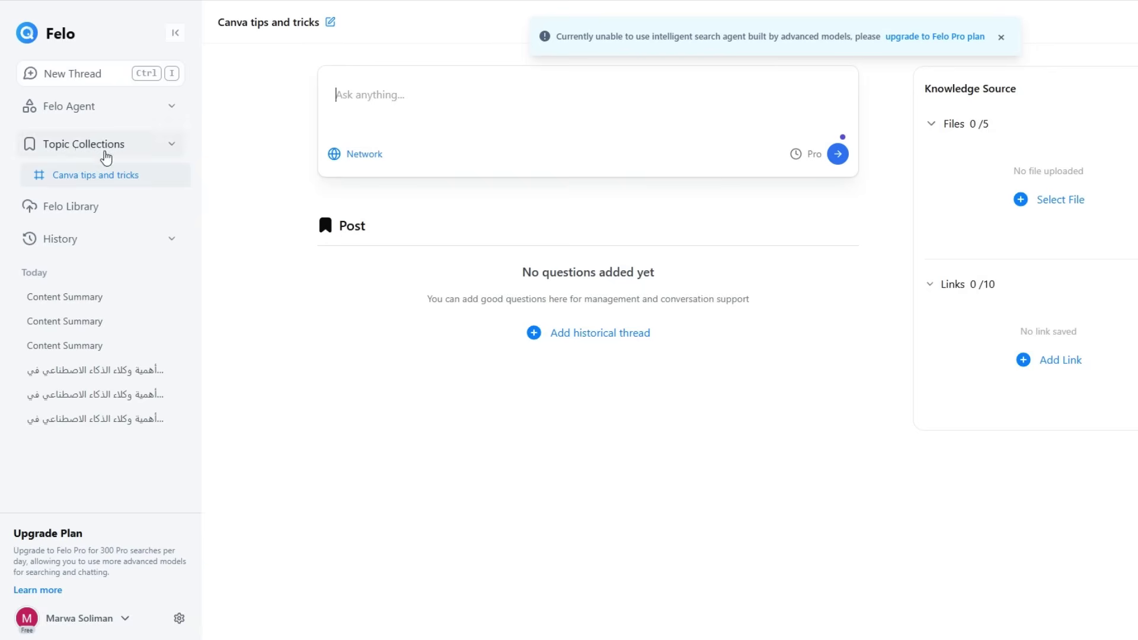
{"action": "mouse_move", "coordinate": [179, 181]}
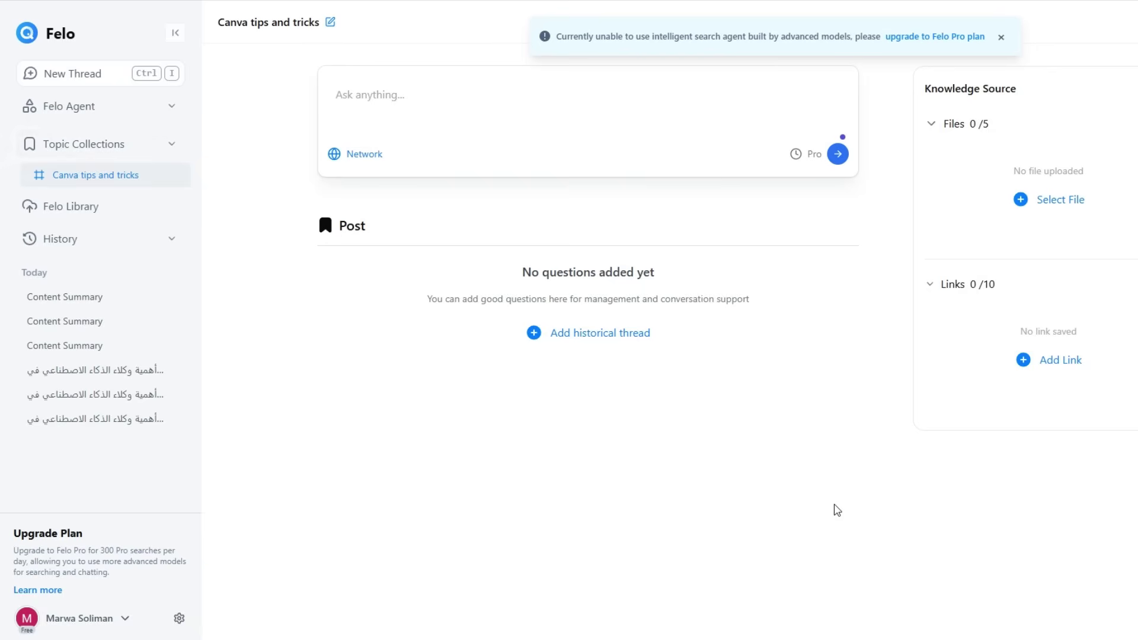
{"action": "left_click", "coordinate": [37, 36]}
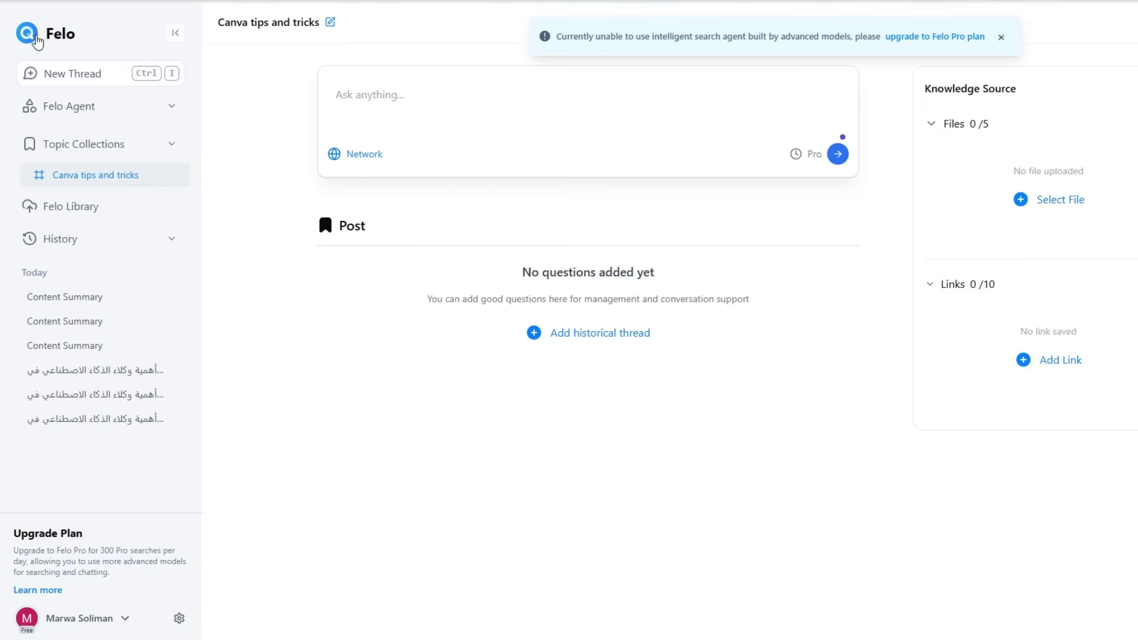